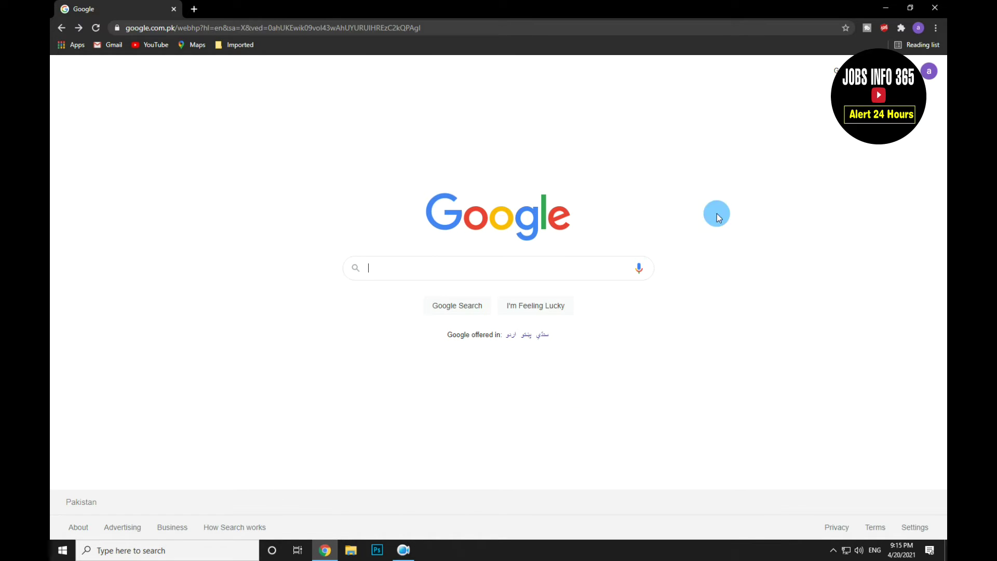
Step: Google 'nts registration online' and open the NTS Login page on datacell.nts.org.pk
type("nts")
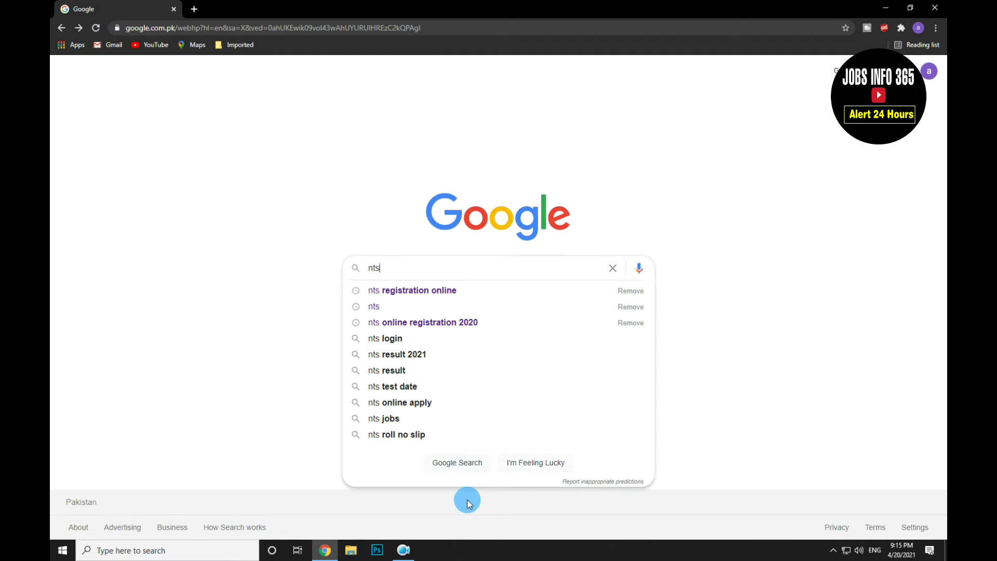
left_click(478, 290)
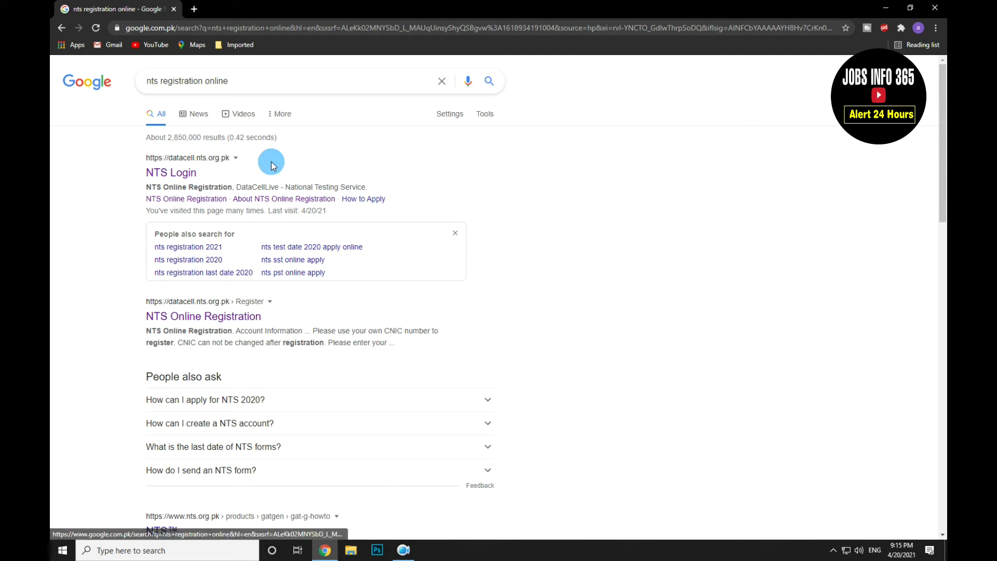
left_click(178, 176)
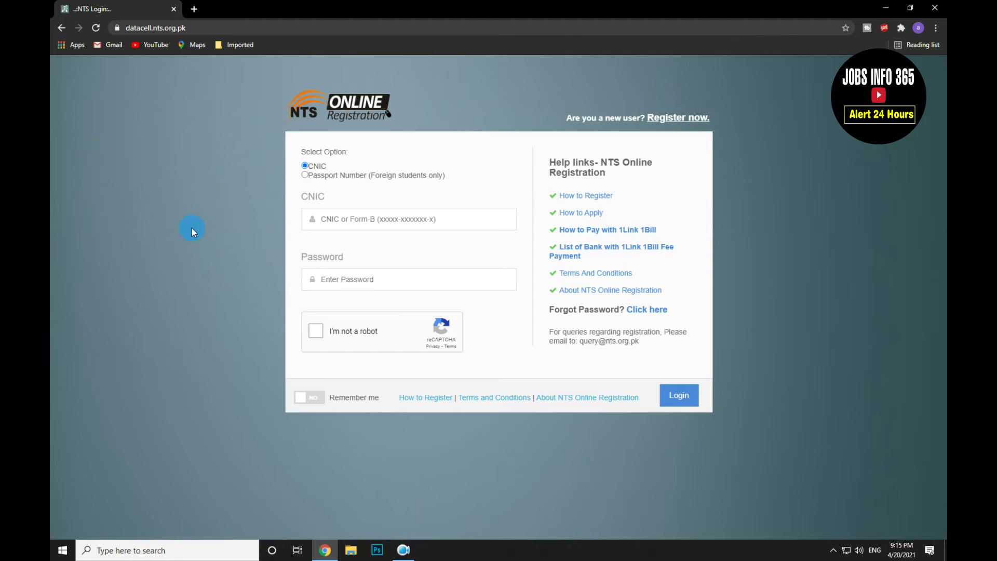
Step: Go from the NTS login box to the 'Register now.' new-user page
left_click(318, 222)
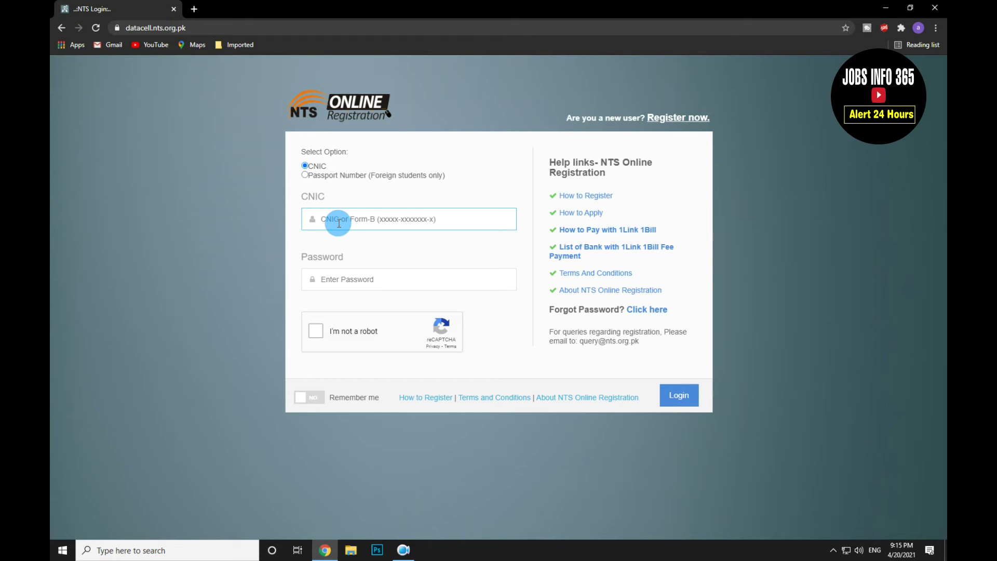
left_click(331, 280)
left_click(815, 255)
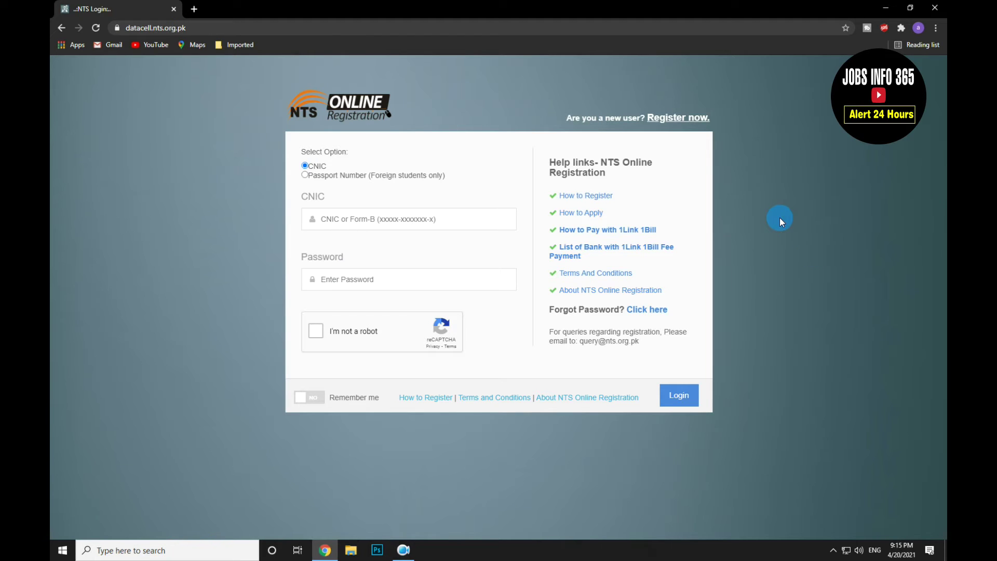
left_click(703, 122)
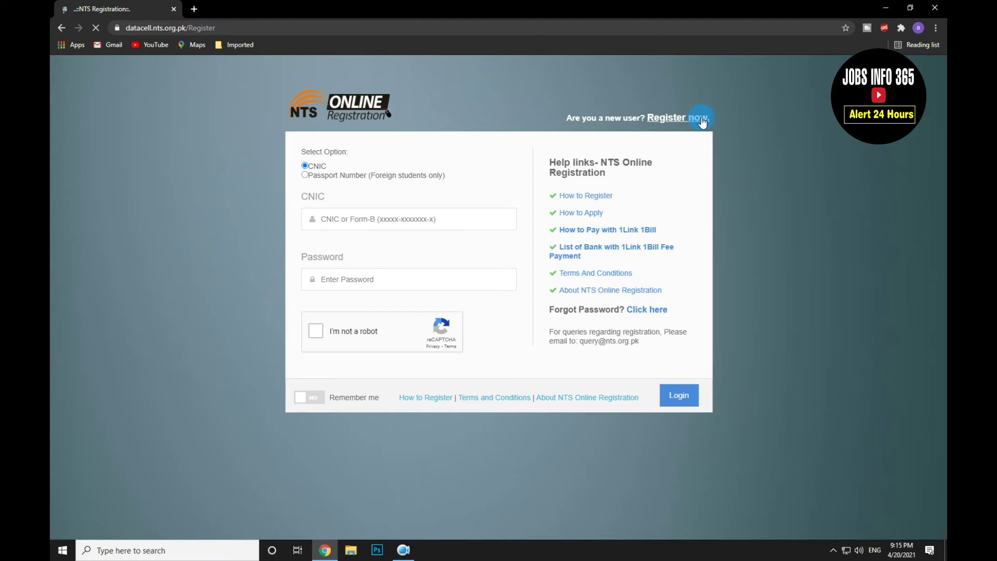
Step: Enter the applicant's full name, e-mail address and mobile number in the registration form
scroll(740, 270, "down", 1)
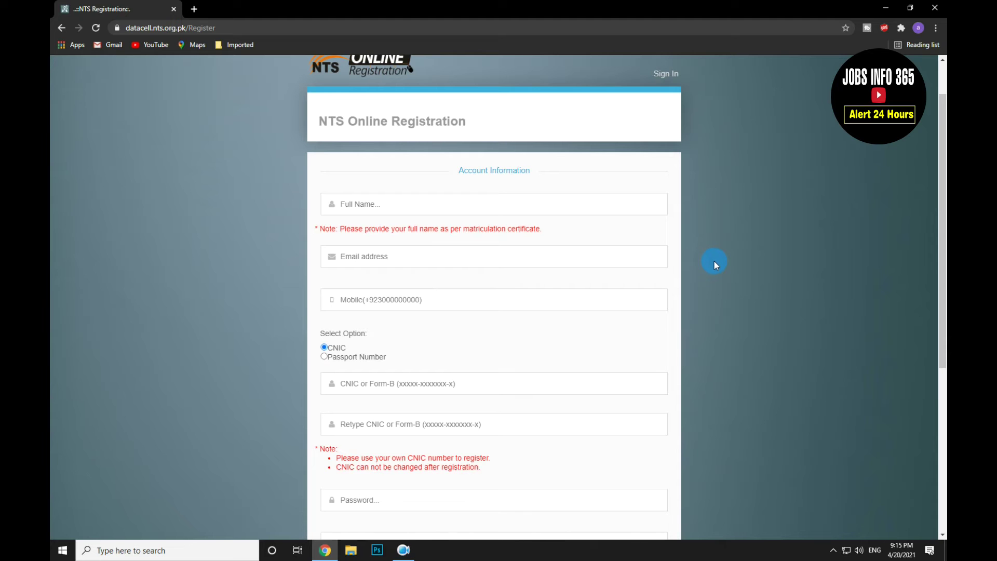
left_click(595, 203)
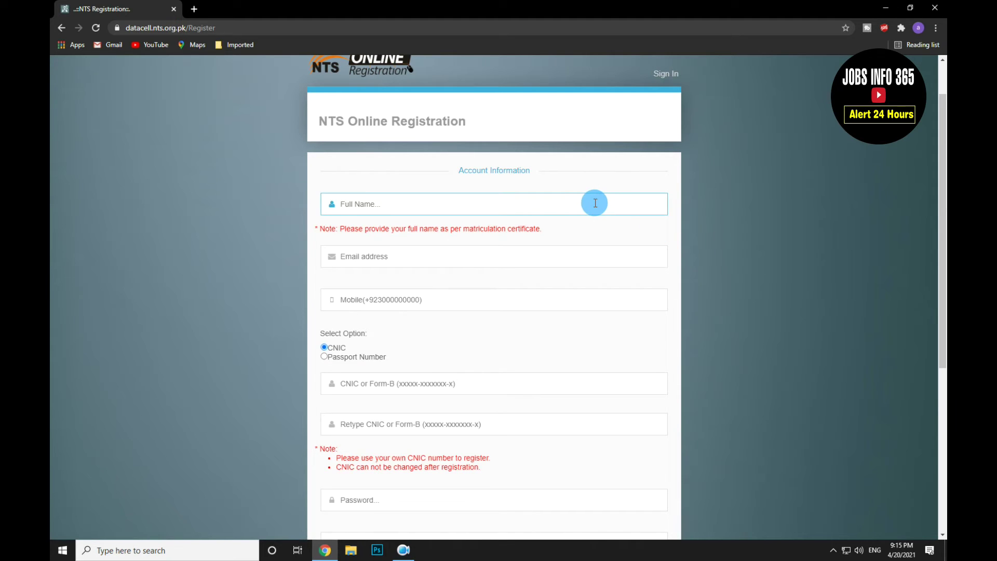
type("ASAD")
key("Tab")
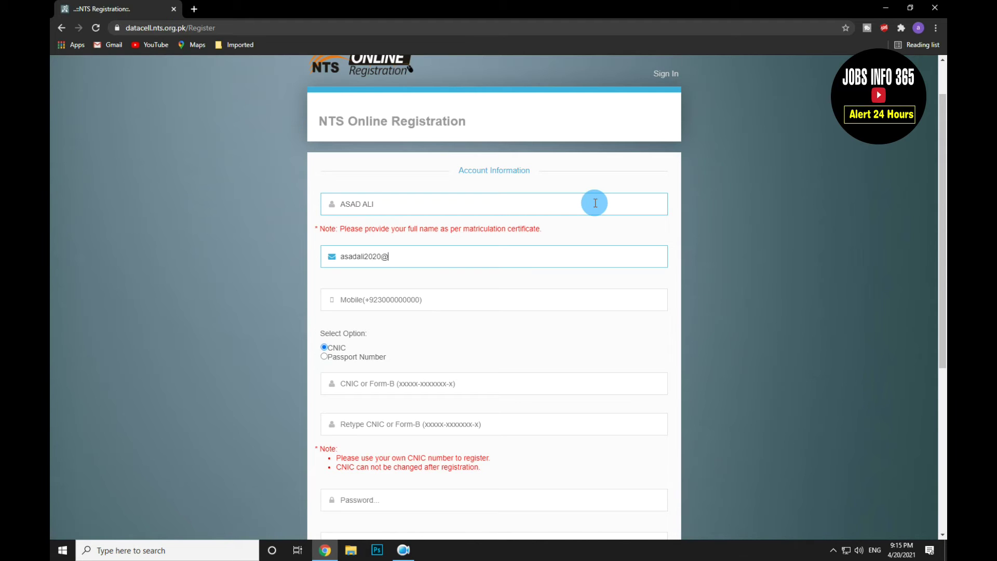
left_click(407, 301)
type("+")
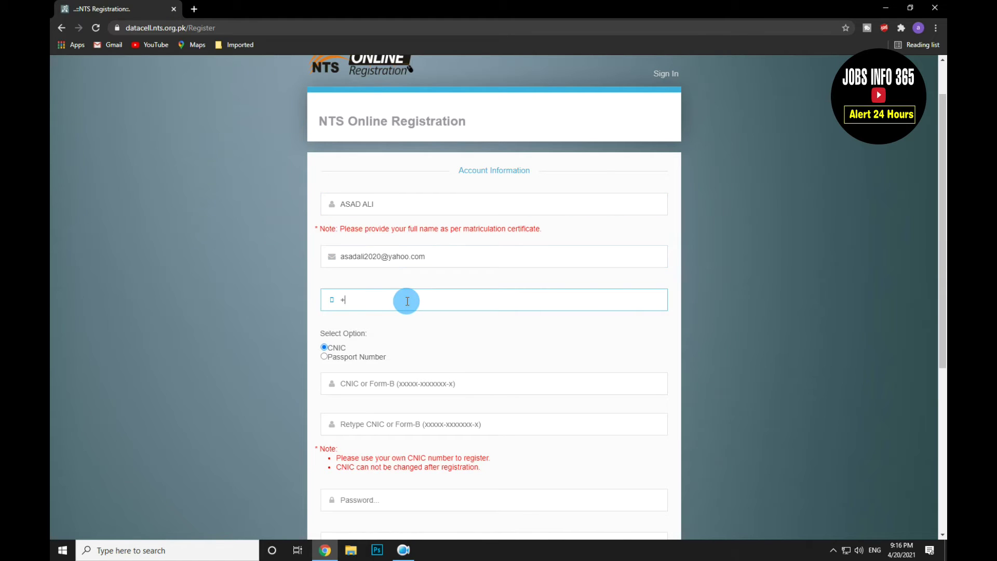
key("BackSpace")
Step: Enter the applicant's CNIC number and re-enter it in the confirmation field
left_click(365, 385)
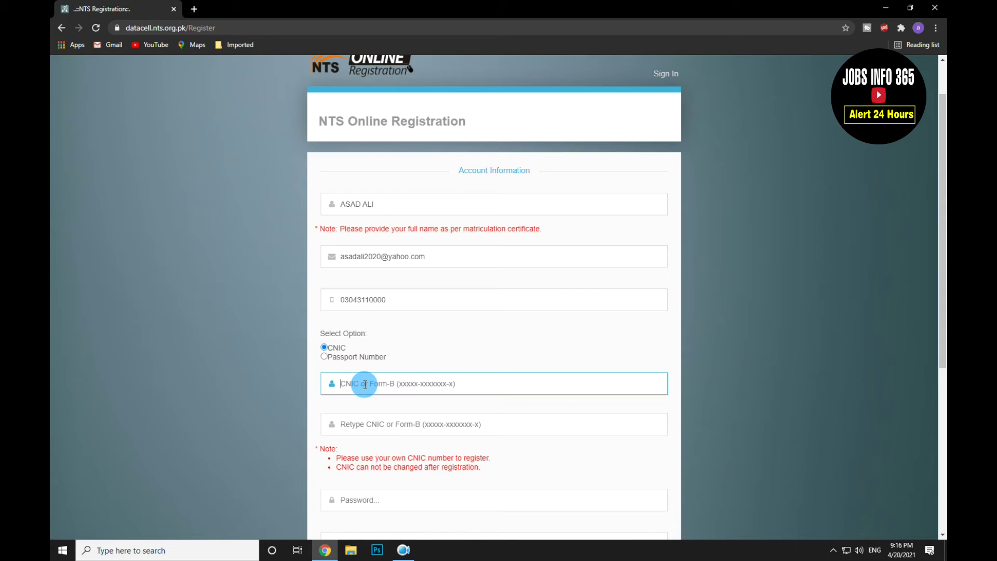
left_click(351, 425)
scroll(354, 429, "up", 1)
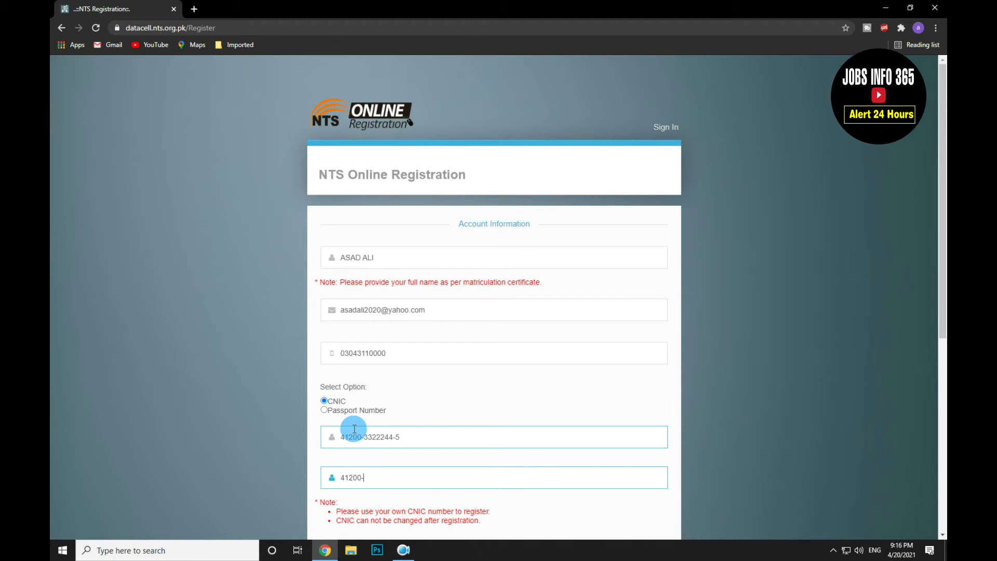
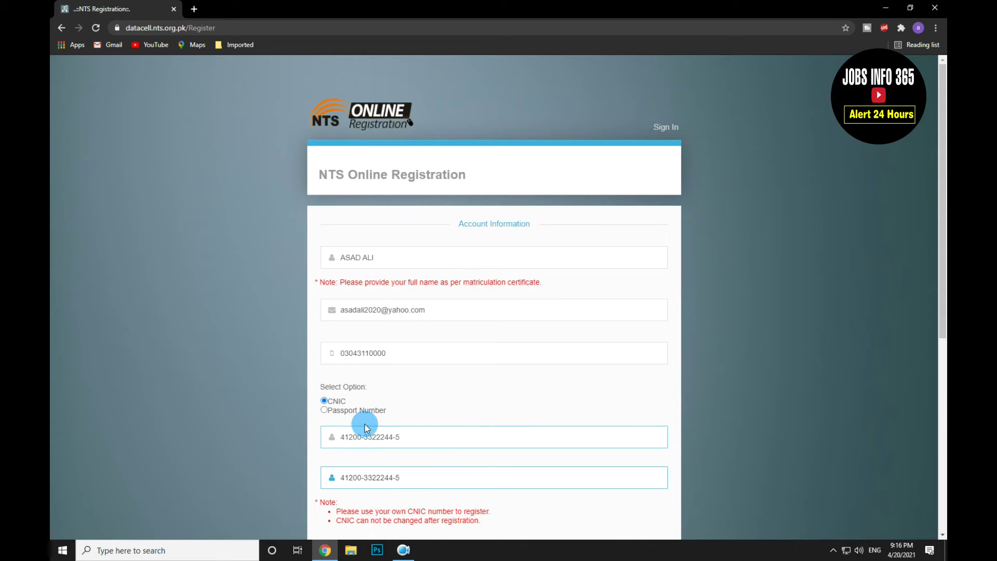
scroll(480, 422, "down", 3)
left_click(388, 393)
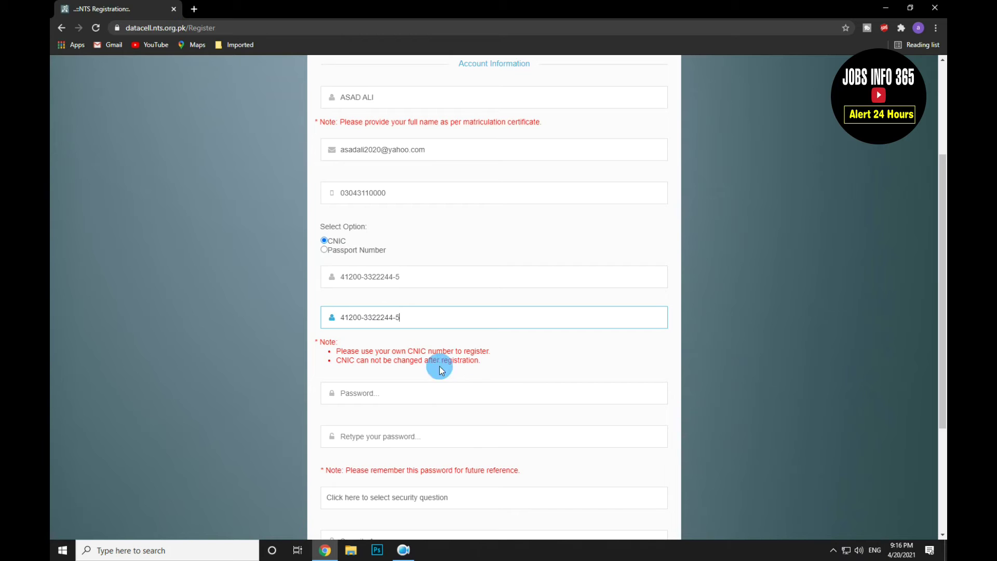
Step: Type the account password and retype it to confirm
left_click(379, 389)
left_click(371, 394)
type("•••••••")
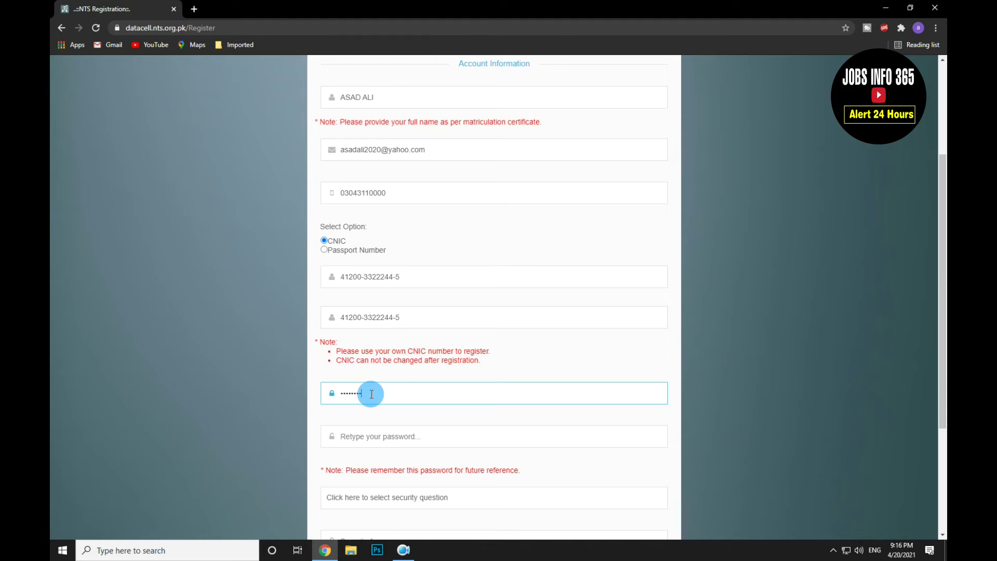
key("Tab")
type("••••••••")
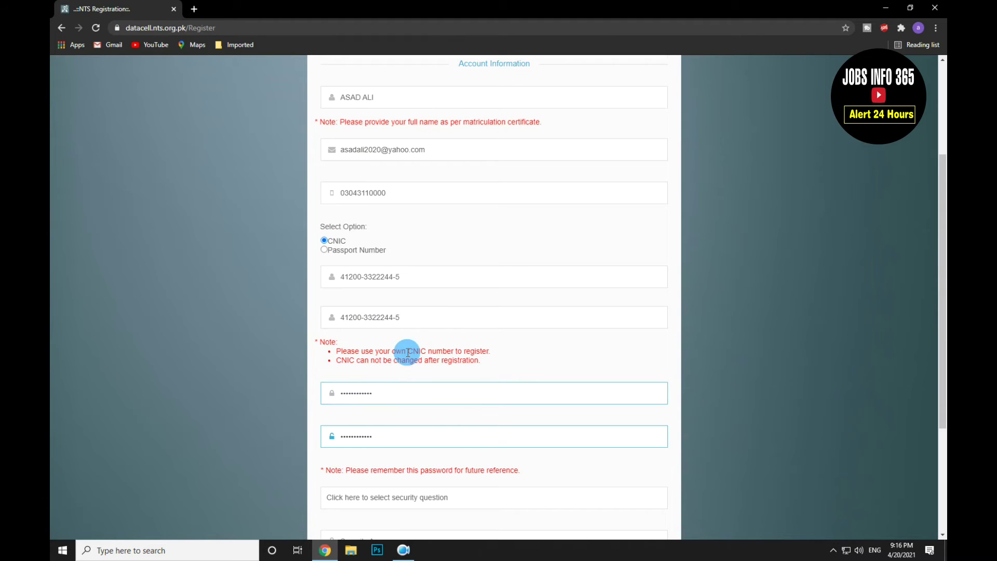
Step: Choose the primary-school security question, type its answer, and accept the Terms and Conditions
scroll(408, 352, "down", 2)
scroll(769, 340, "down", 1)
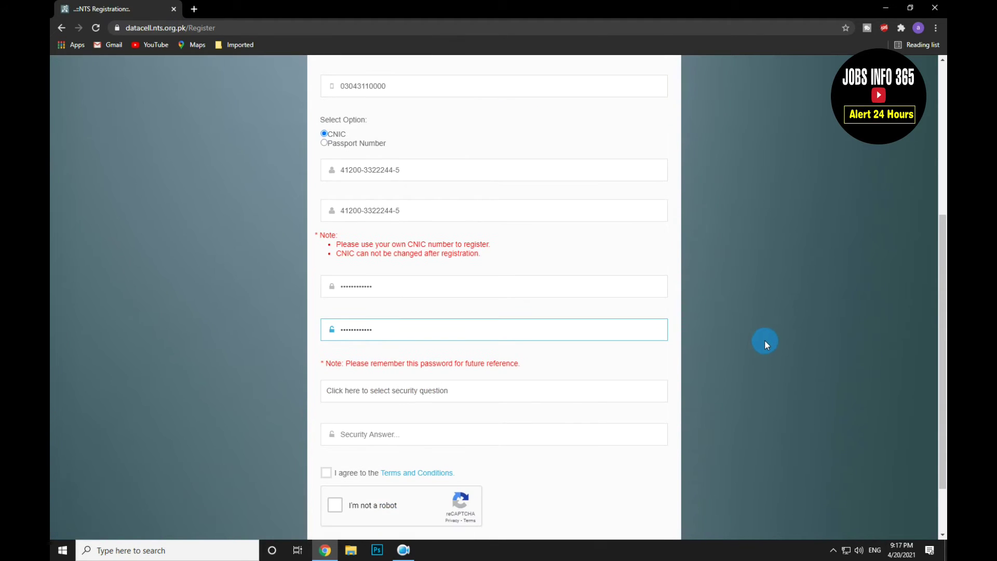
scroll(728, 348, "down", 1)
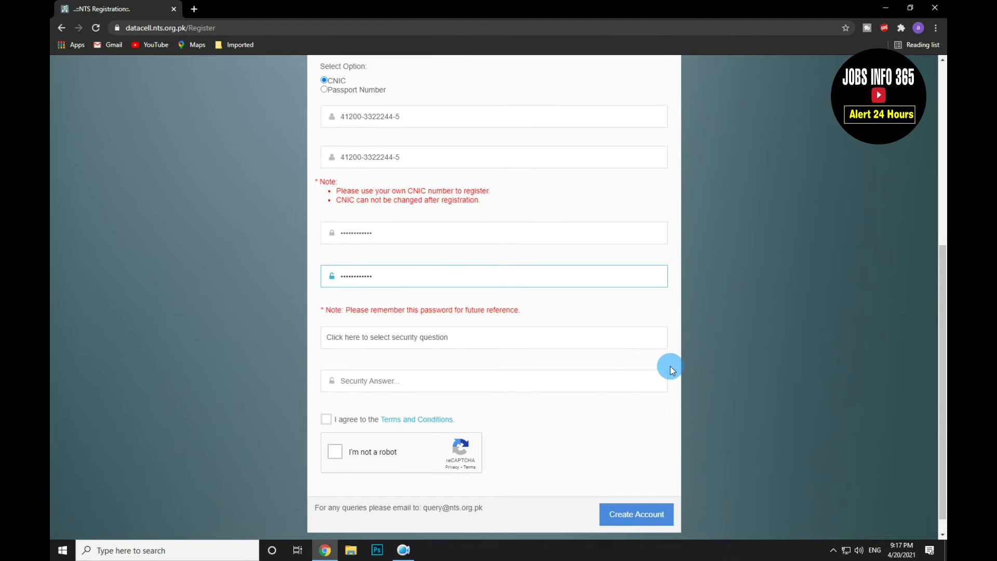
left_click(499, 340)
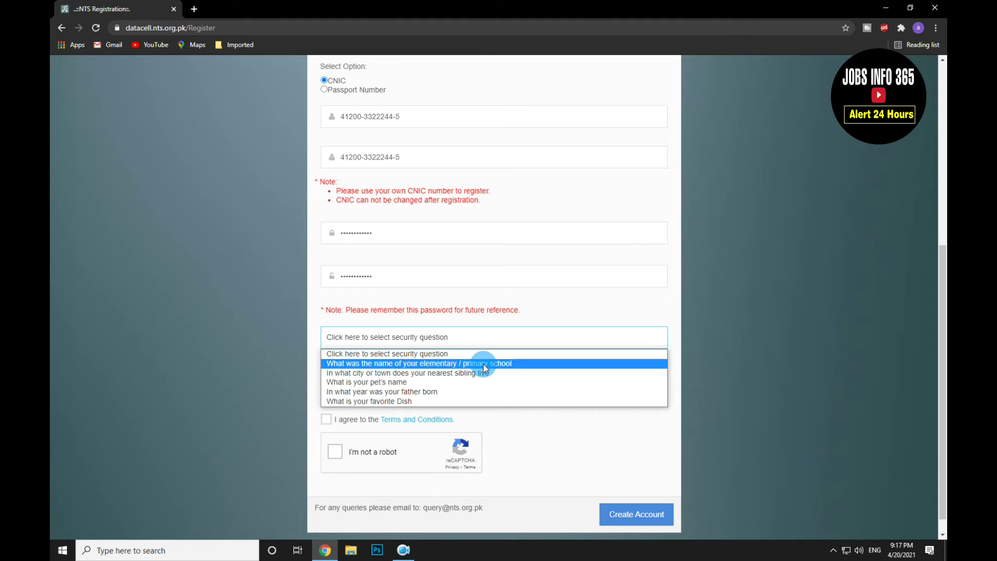
left_click(449, 365)
left_click(403, 386)
type("ABD")
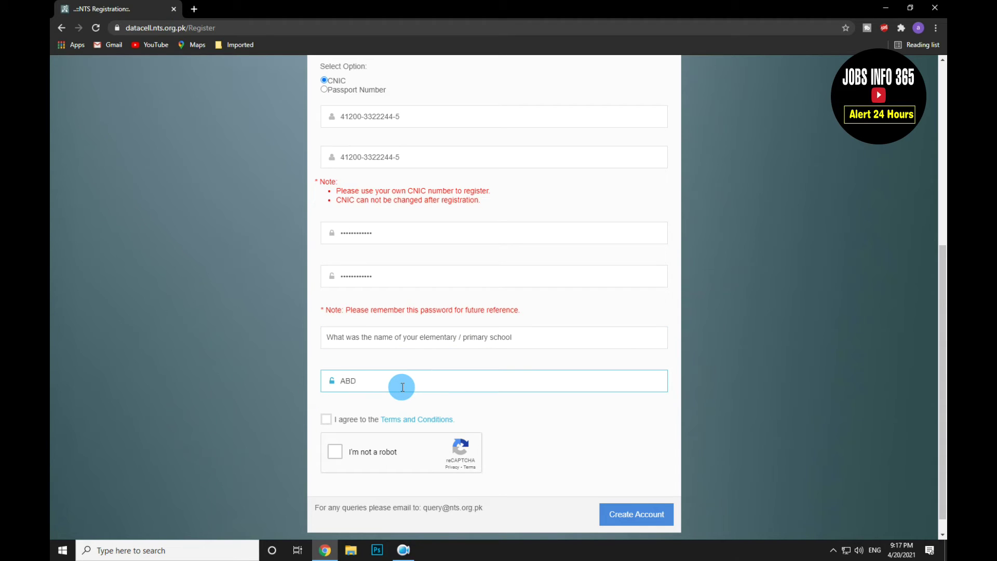
left_click(326, 419)
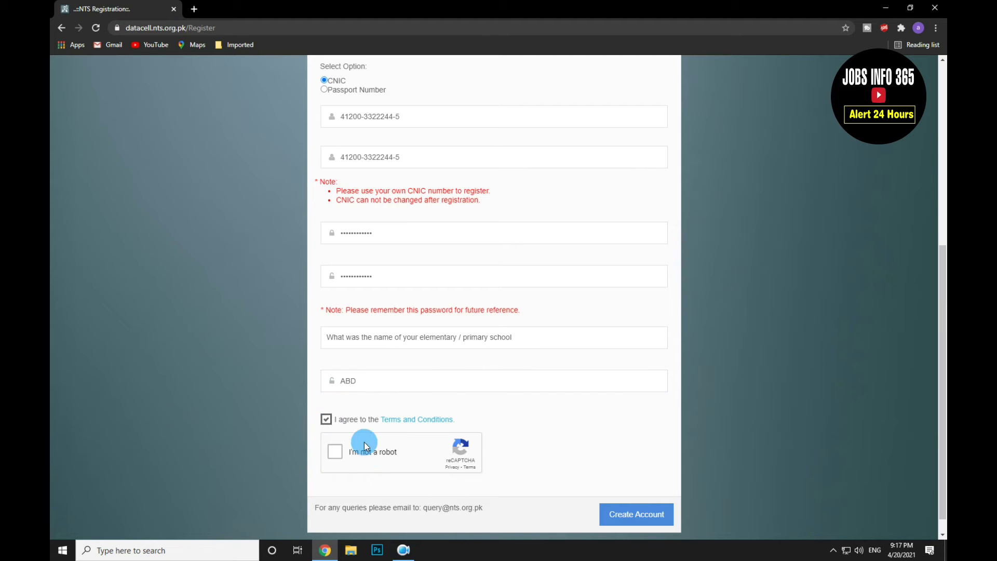
Step: Pass the reCAPTCHA by selecting the taxi images and verifying
left_click(368, 451)
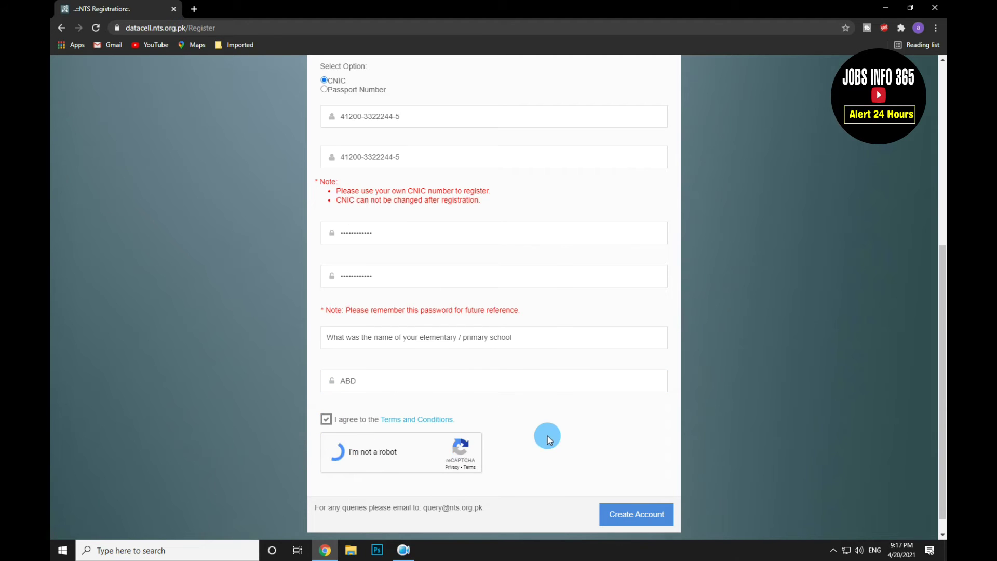
left_click(390, 316)
left_click(454, 468)
left_click(520, 470)
left_click(526, 520)
scroll(589, 315, "up", 3)
scroll(644, 328, "down", 3)
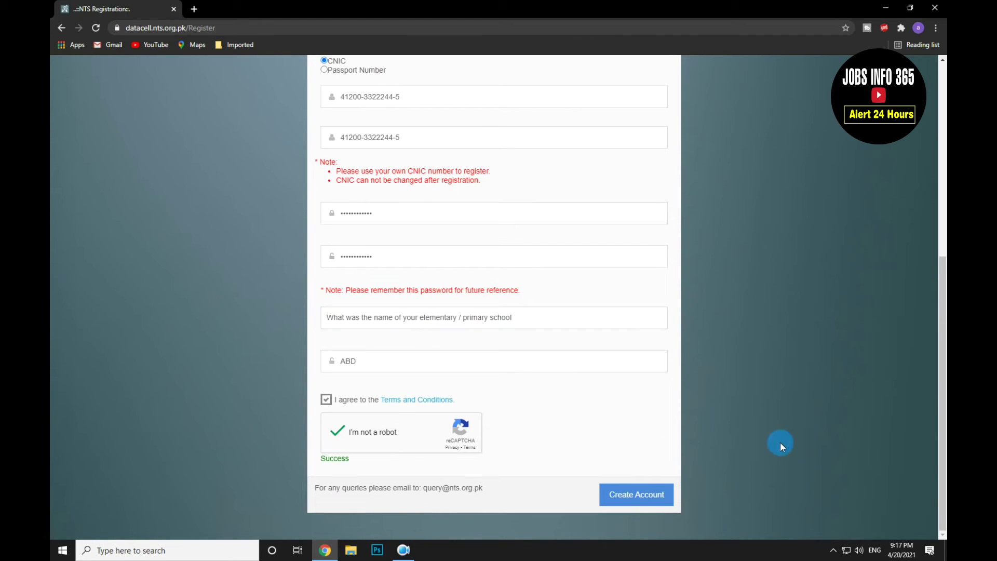
Step: Submit the registration form with Create Account to open the Account Information page
left_click(651, 495)
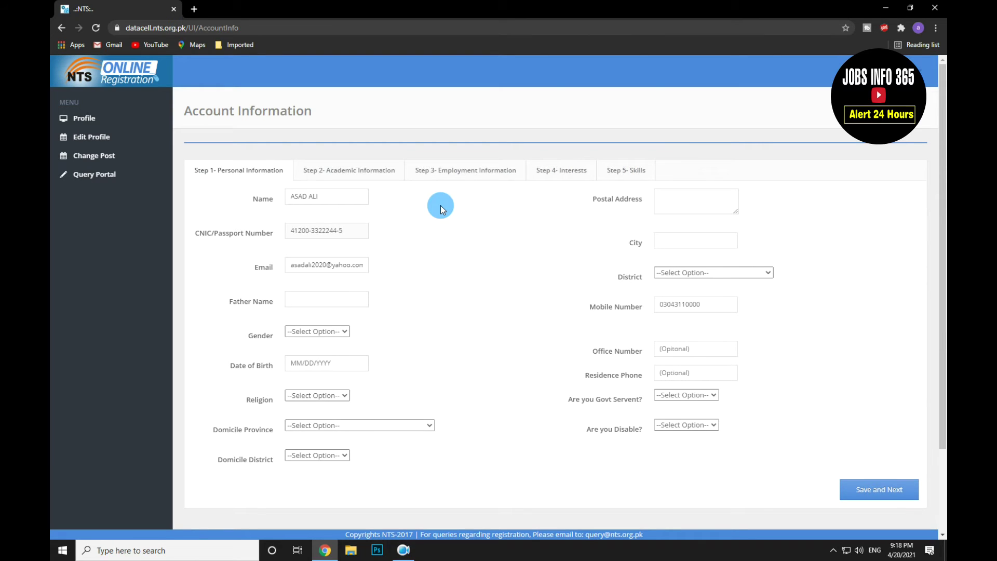
left_click(351, 172)
left_click(469, 176)
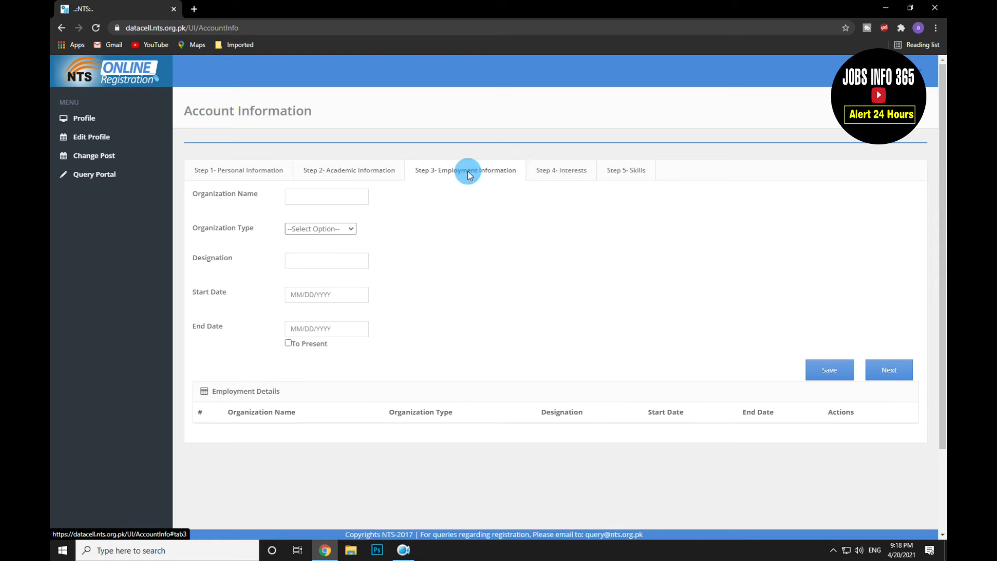
left_click(567, 172)
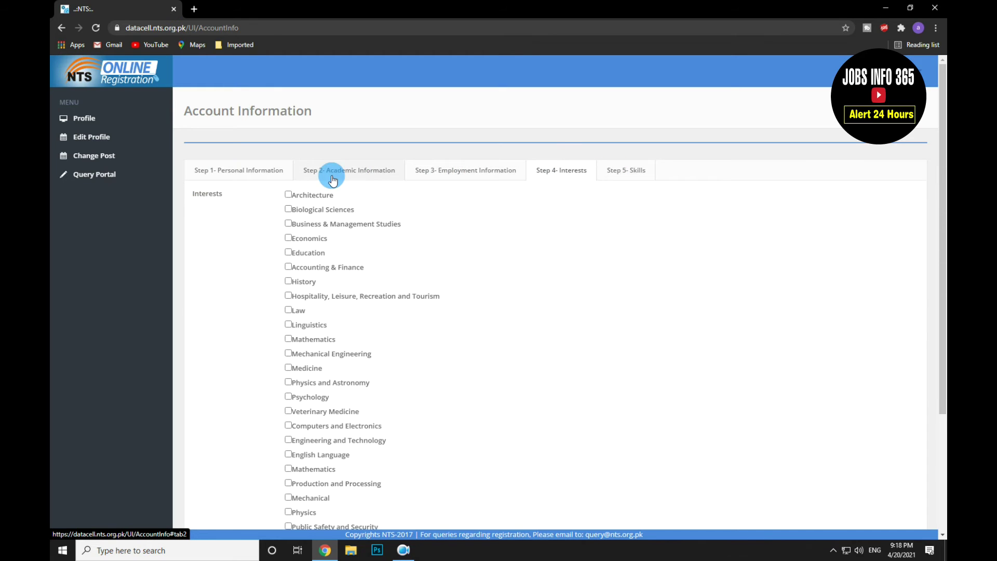
left_click(336, 172)
left_click(243, 172)
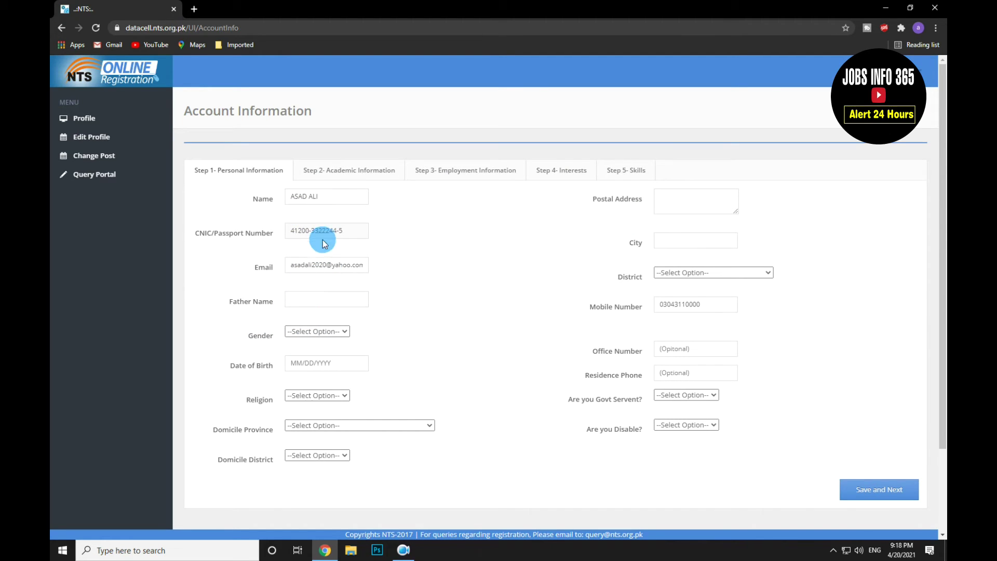
Step: Fill in the father's name, set gender to Male and birth date to 2/5/1992
left_click(299, 305)
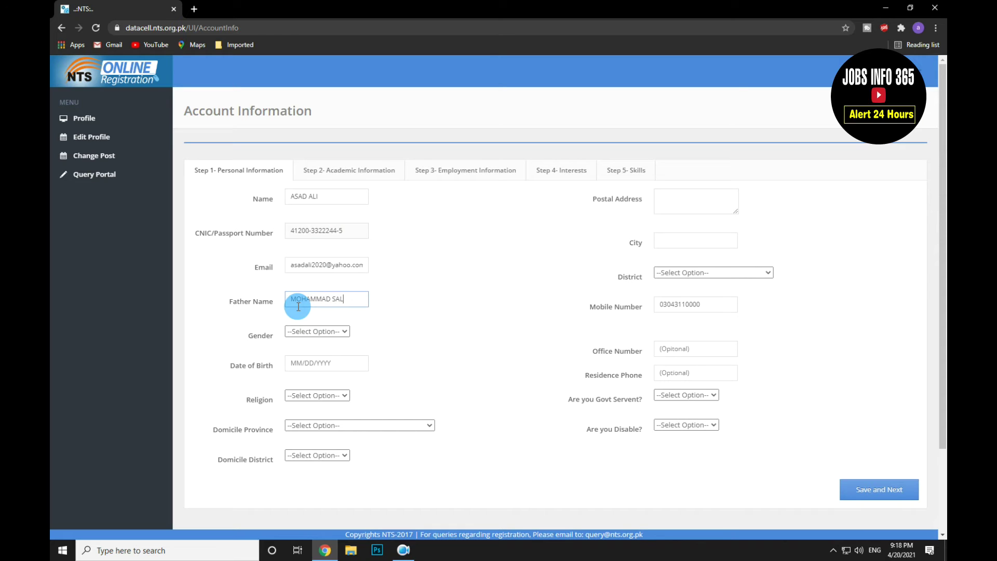
left_click(318, 331)
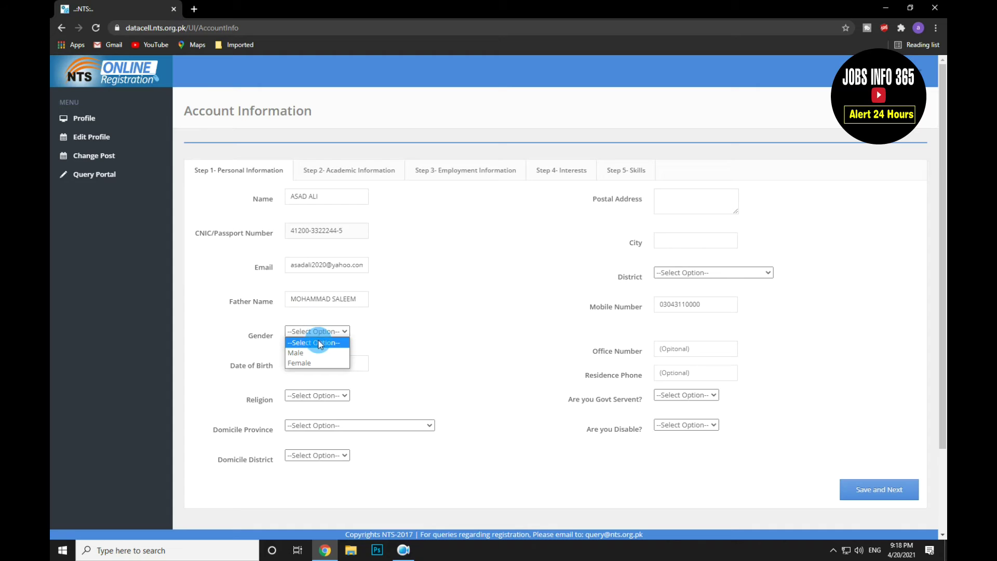
left_click(314, 353)
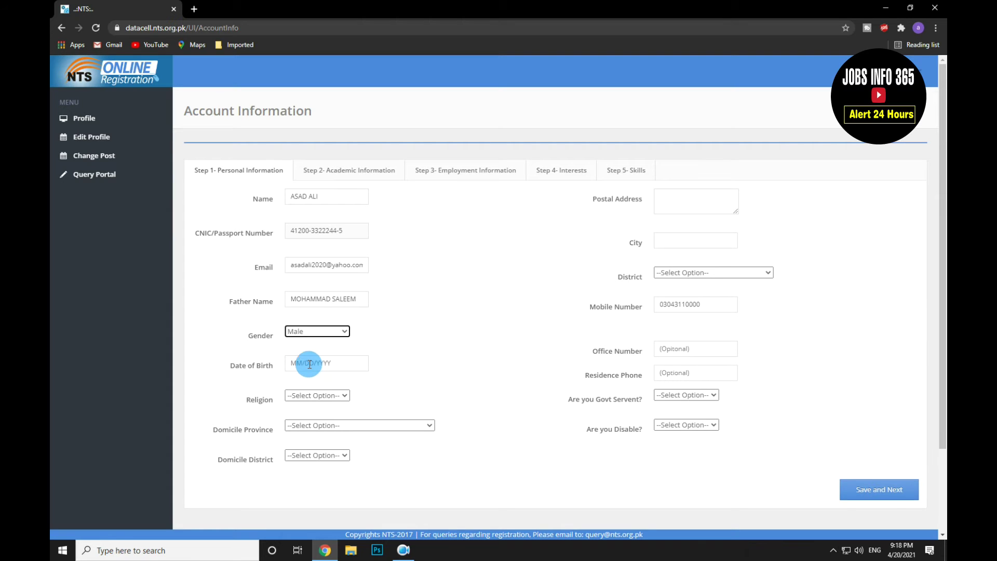
left_click(290, 363)
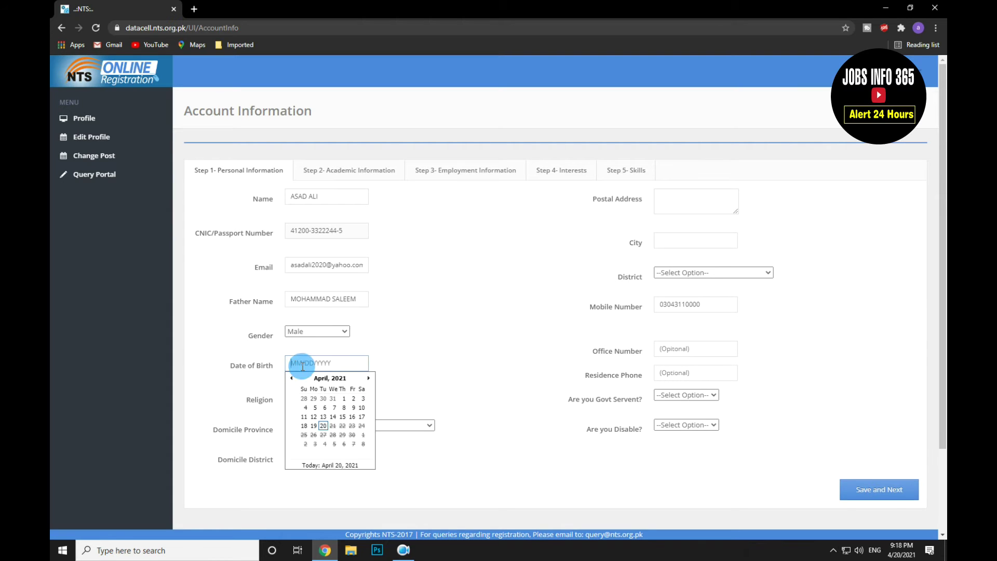
left_click(327, 378)
left_click(328, 378)
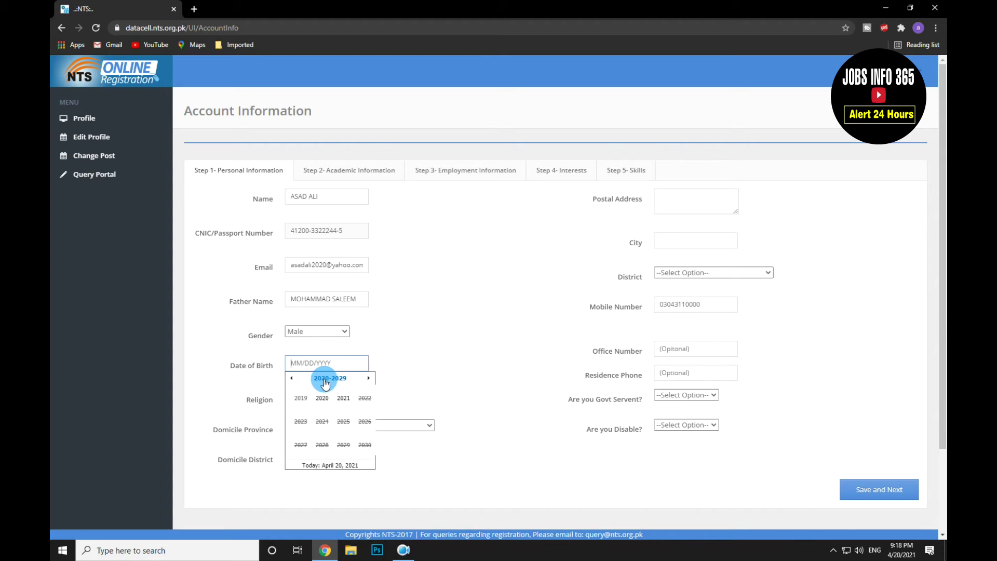
left_click(293, 380)
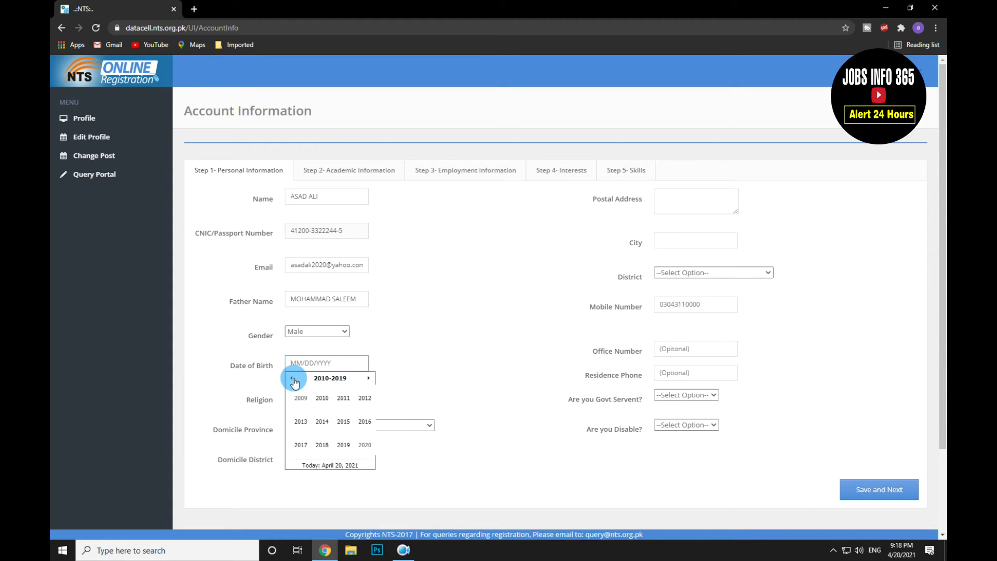
left_click(293, 380)
left_click(293, 379)
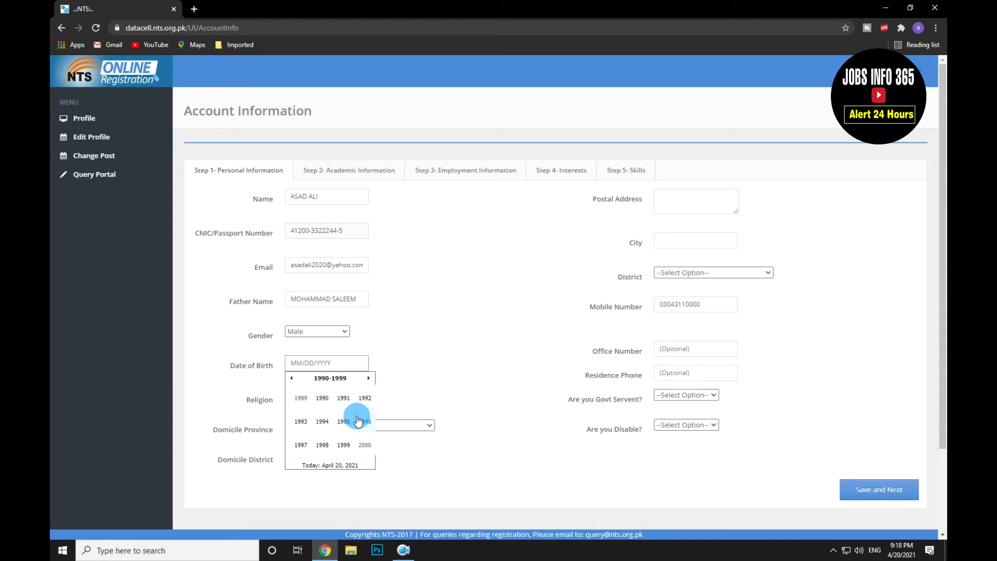
left_click(366, 398)
left_click(329, 408)
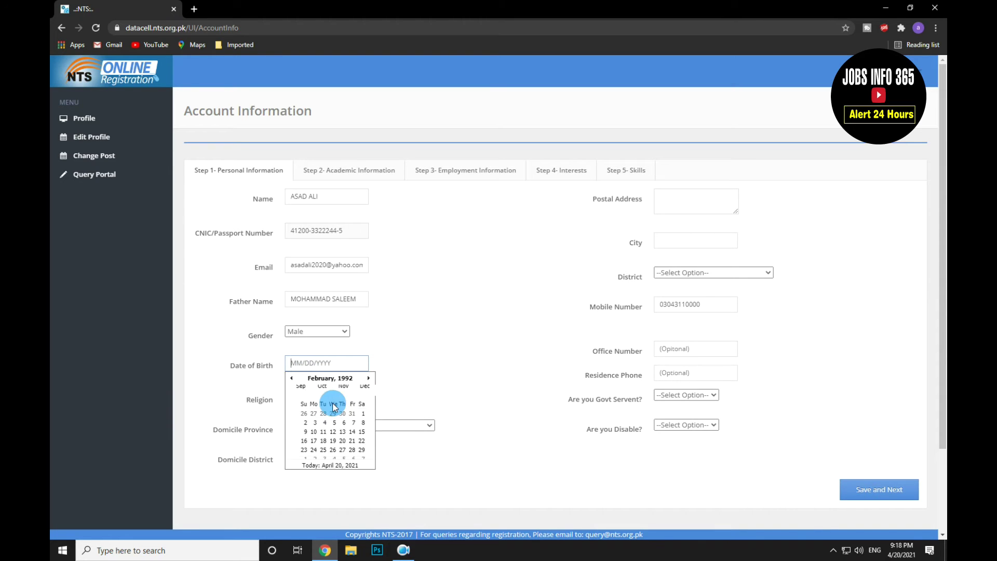
left_click(333, 407)
Step: Set religion to Muslim, domicile province to Sindh and domicile district to East Karachi
left_click(332, 398)
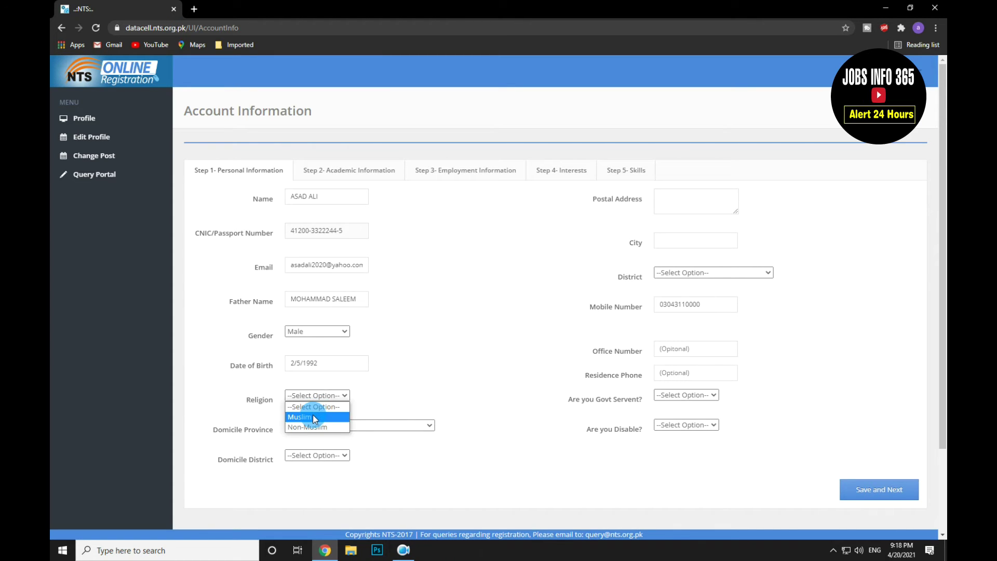
left_click(314, 417)
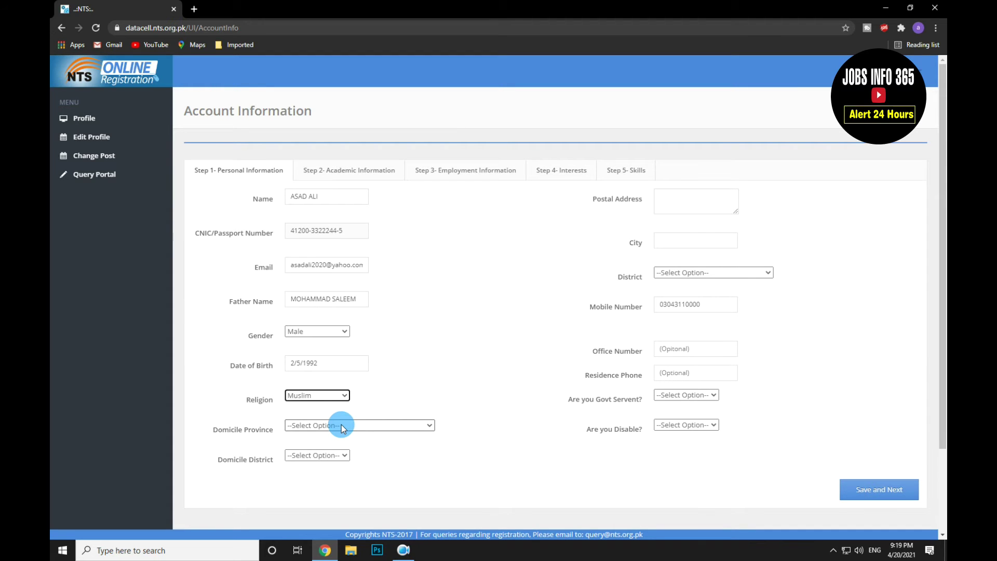
left_click(342, 425)
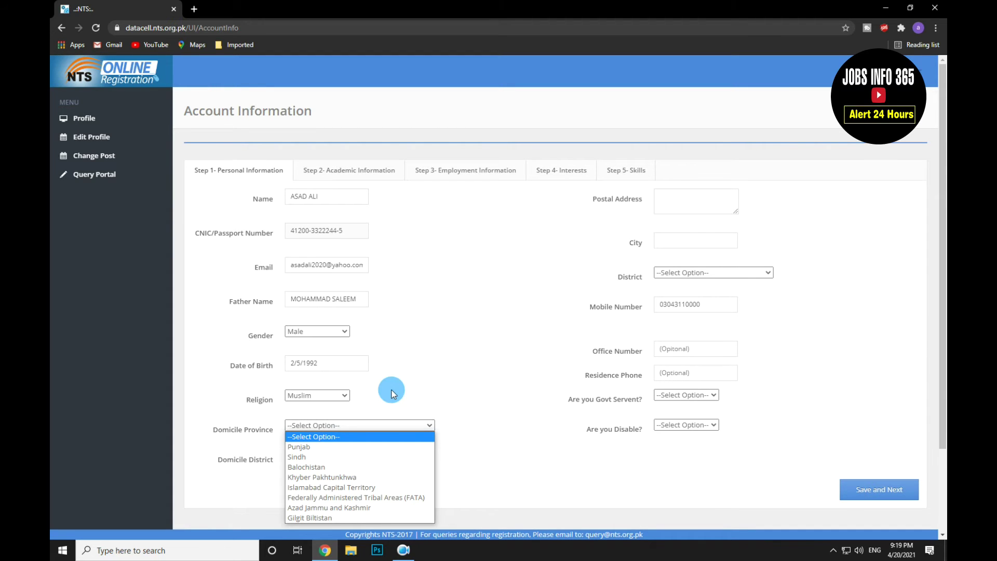
scroll(400, 379, "down", 2)
left_click(398, 372)
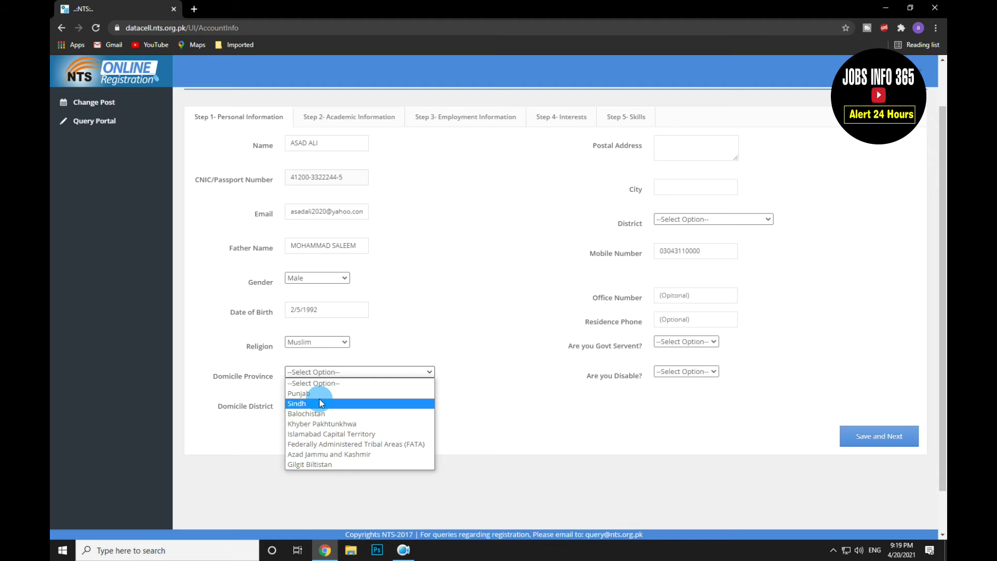
left_click(320, 403)
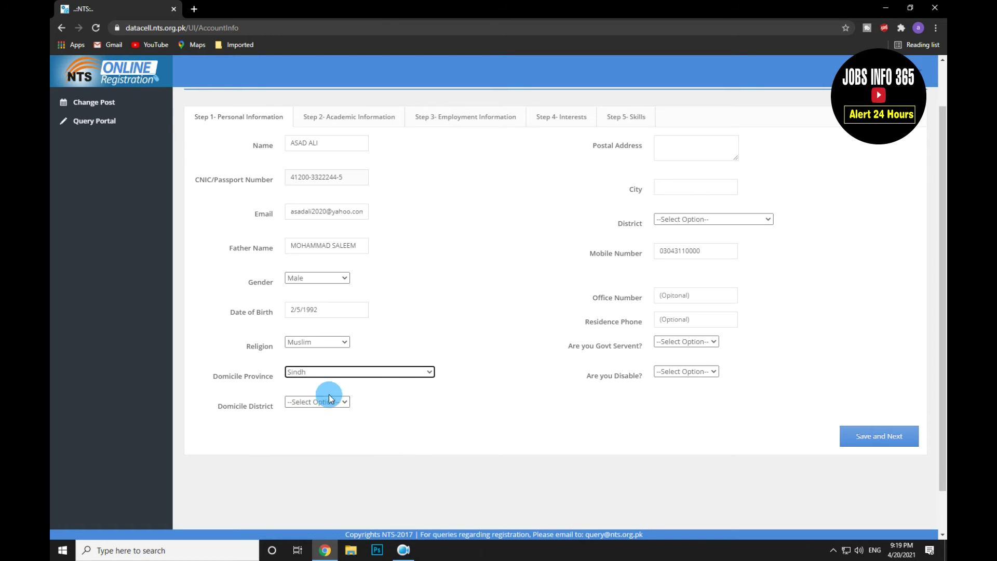
scroll(333, 397, "up", 1)
left_click(345, 455)
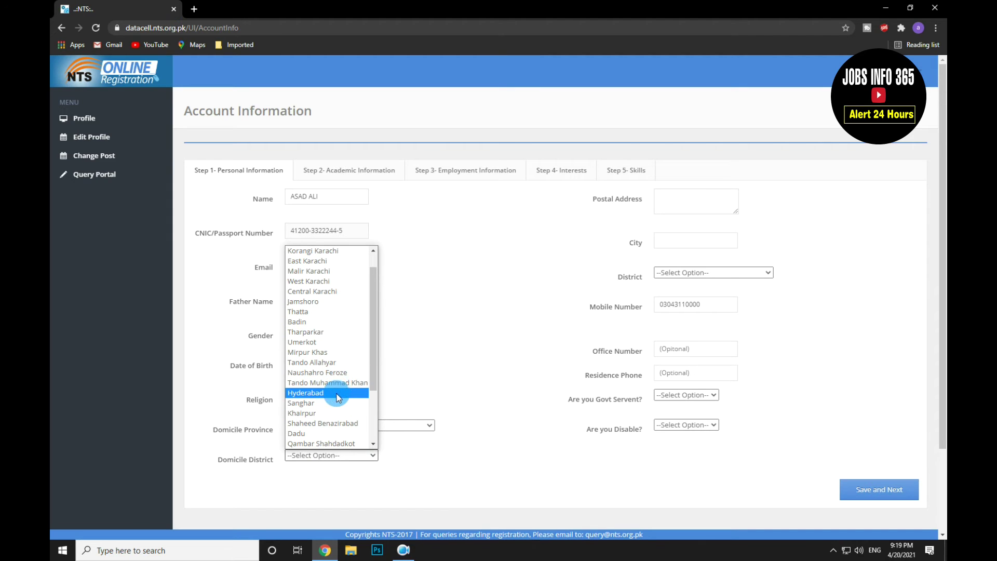
scroll(359, 372, "up", 1)
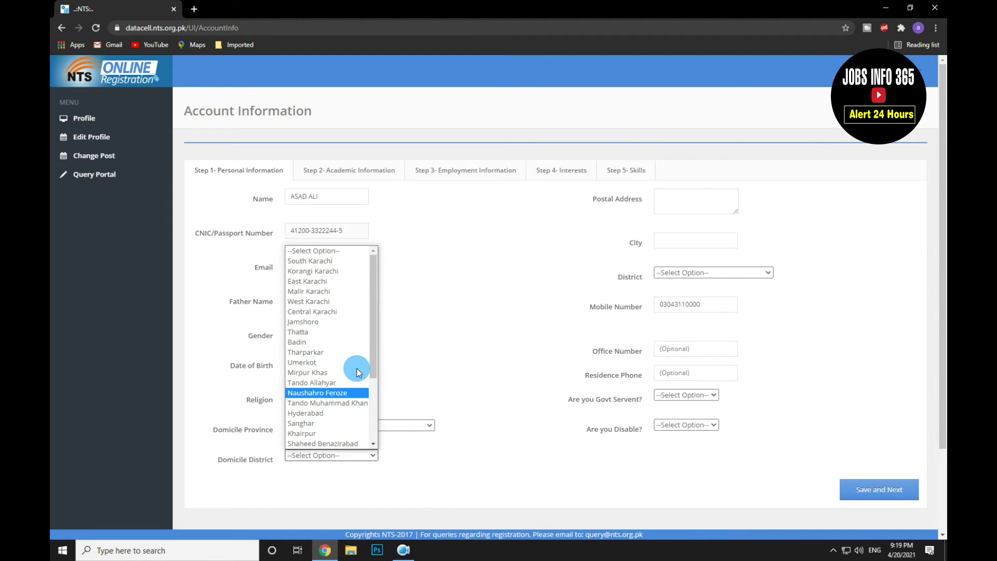
left_click(323, 281)
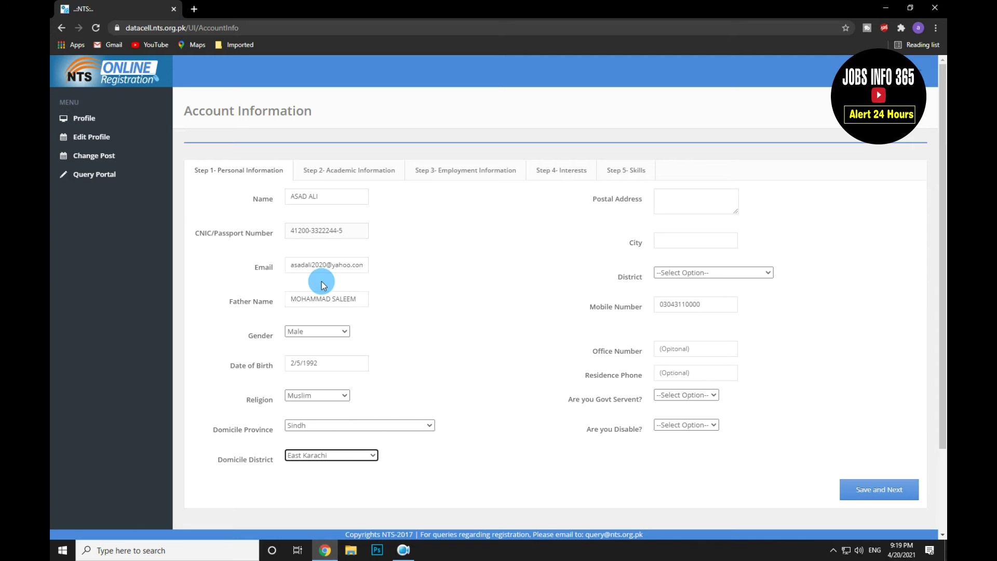
Step: Enter the postal address and KARACHI as the city
left_click(676, 204)
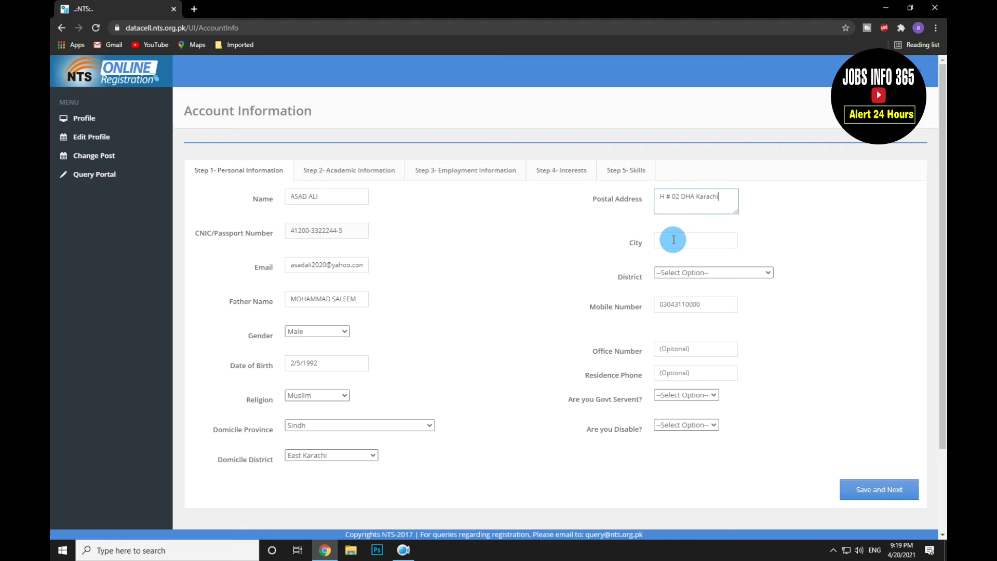
left_click(674, 240)
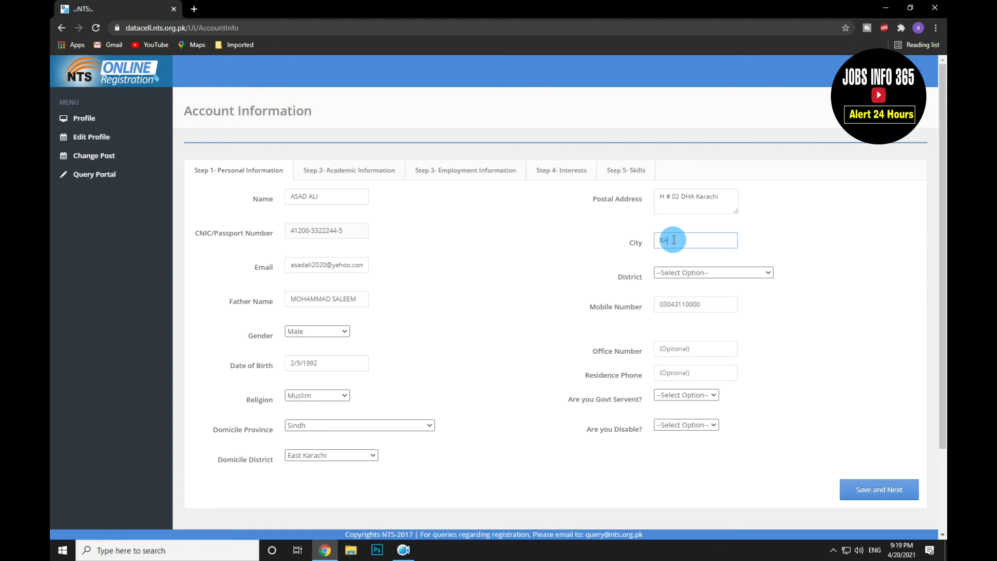
key("End")
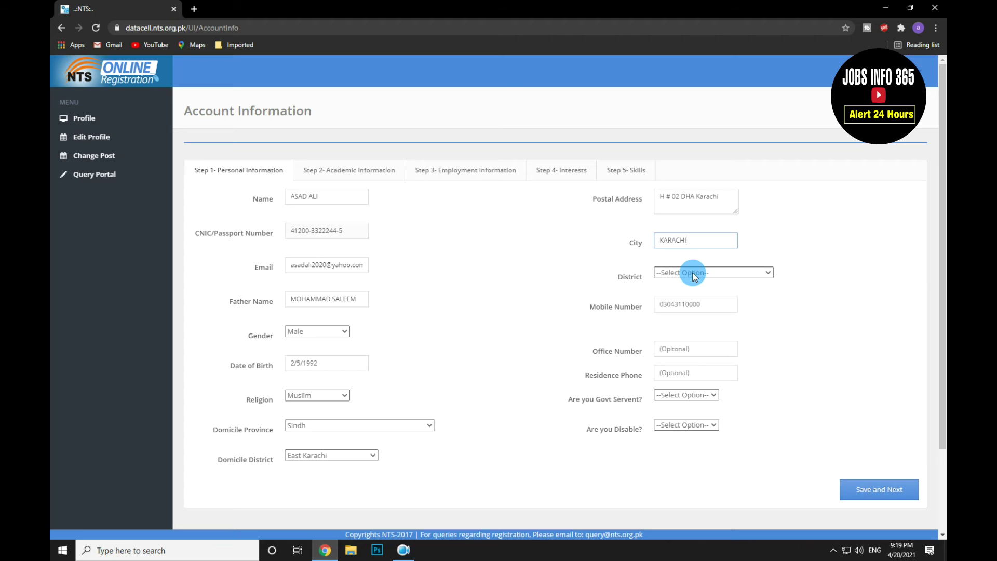
Step: Pick East Karachi from the contact District dropdown
left_click(693, 274)
scroll(697, 391, "down", 2)
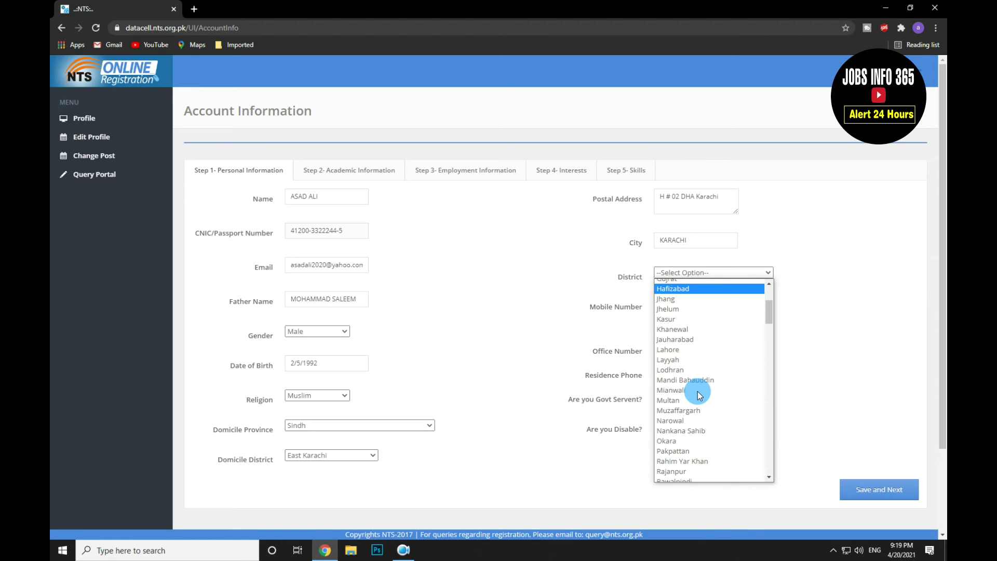
scroll(704, 346, "down", 3)
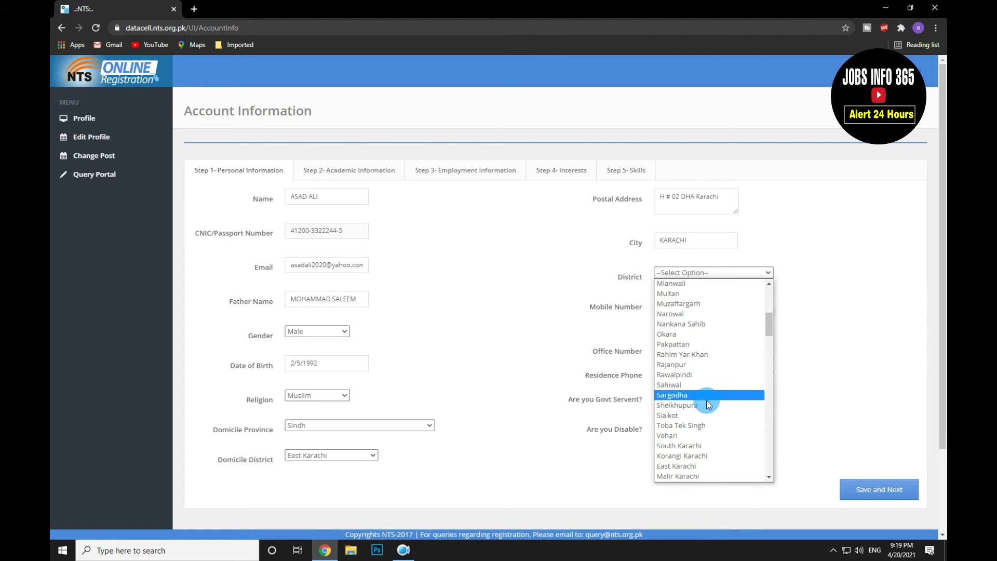
scroll(714, 385, "down", 3)
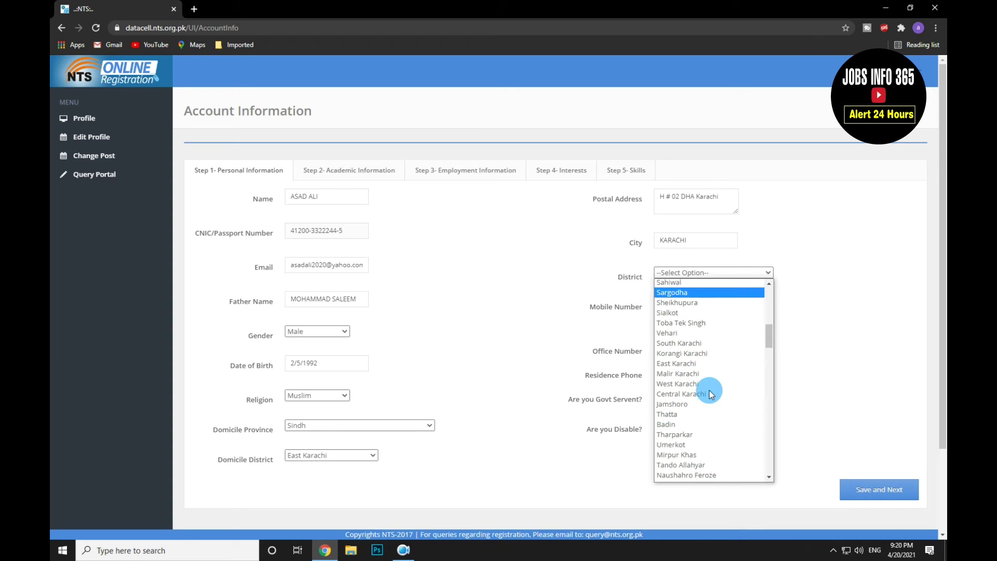
scroll(719, 382, "up", 8)
scroll(718, 382, "up", 4)
scroll(718, 381, "down", 4)
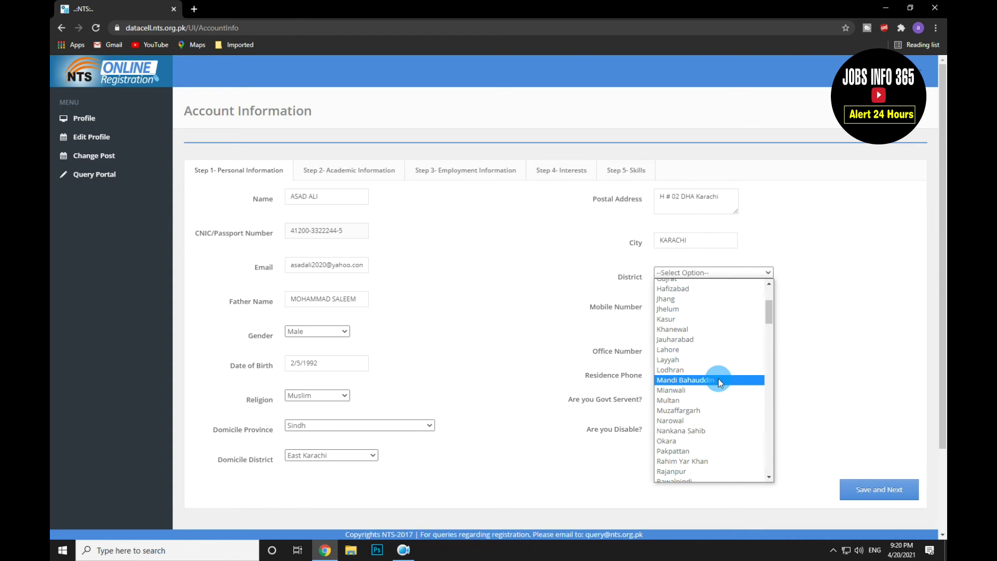
scroll(715, 381, "down", 3)
scroll(716, 380, "up", 3)
scroll(716, 380, "down", 10)
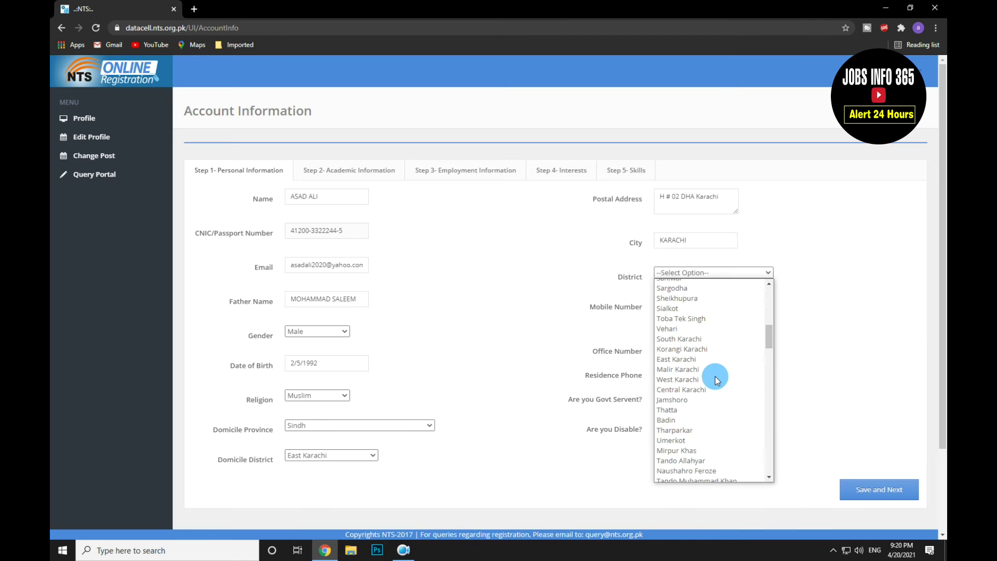
scroll(715, 380, "down", 3)
scroll(718, 404, "down", 4)
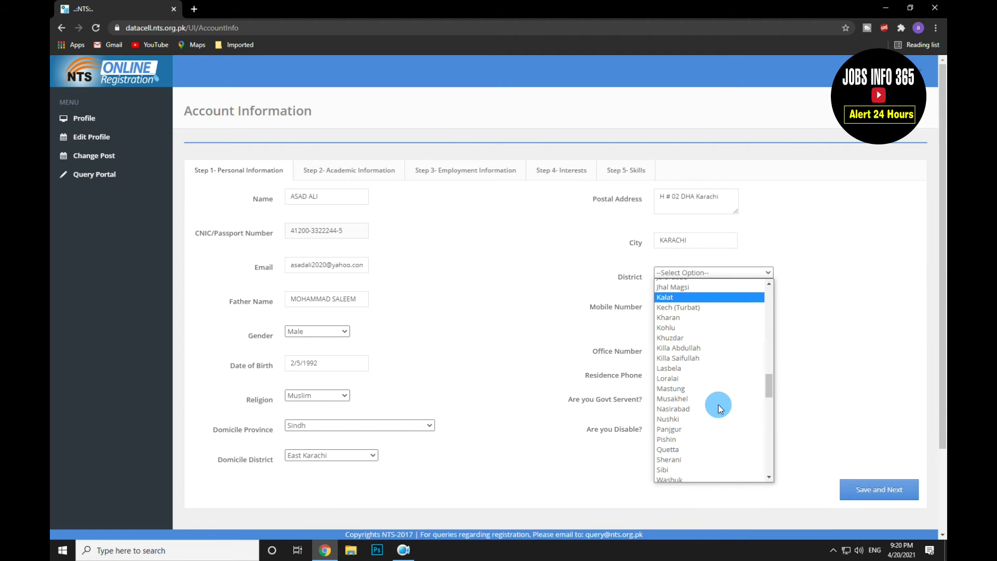
scroll(718, 399, "up", 6)
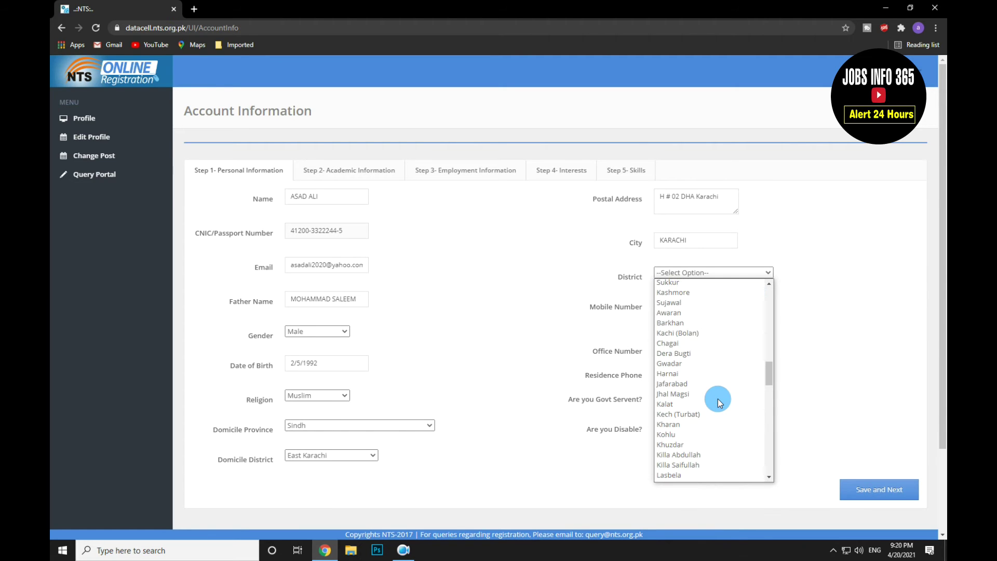
scroll(718, 399, "up", 1)
scroll(720, 402, "up", 2)
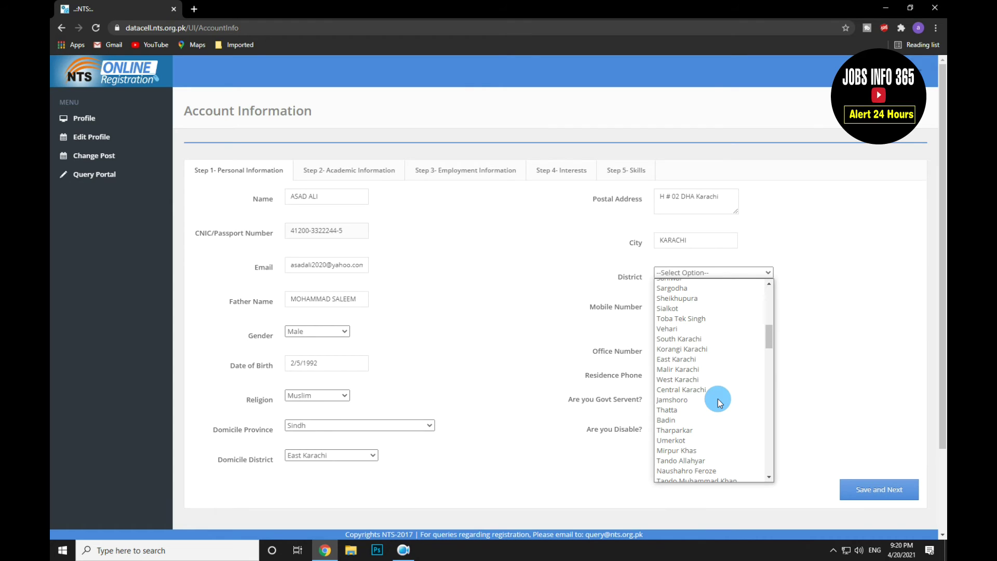
left_click(684, 360)
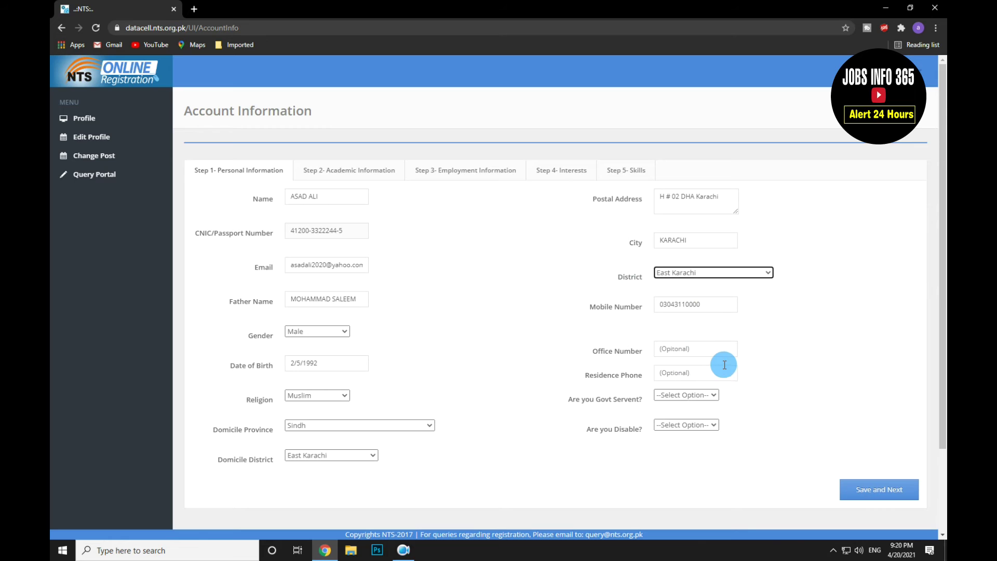
Step: Answer No to 'Are you Govt Servent?' and 'Are you Disable?', then Save and Next
left_click(694, 398)
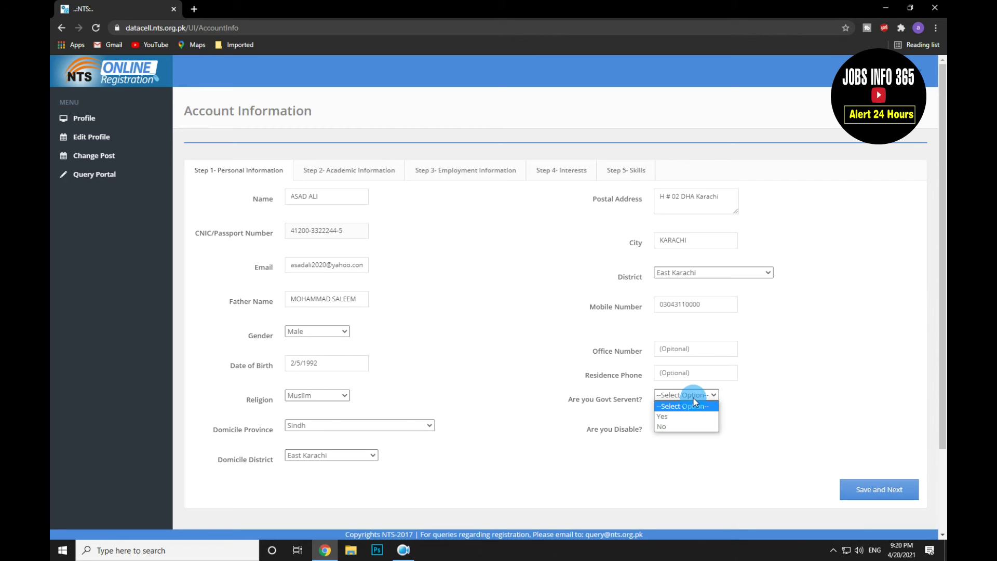
left_click(661, 426)
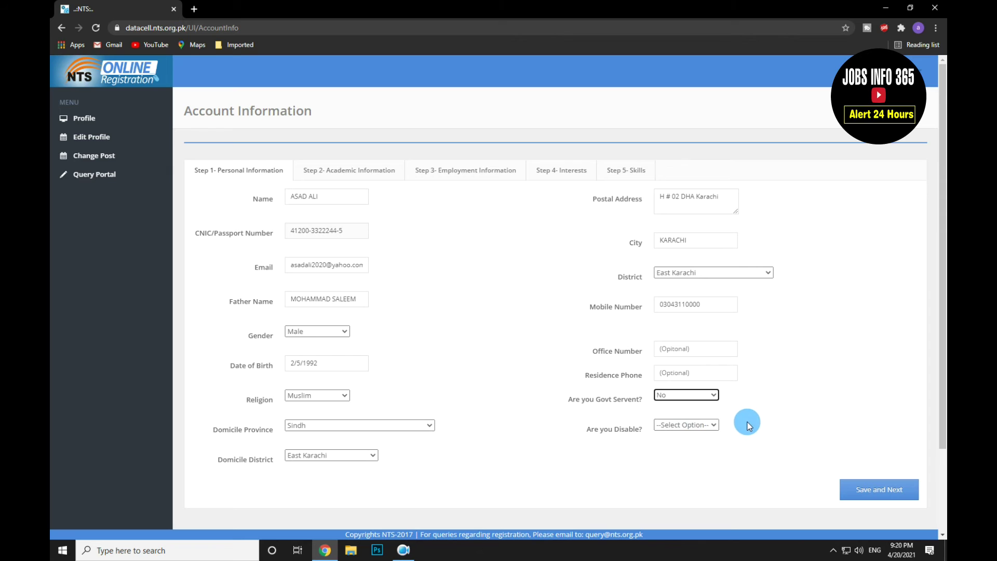
left_click(697, 425)
left_click(664, 456)
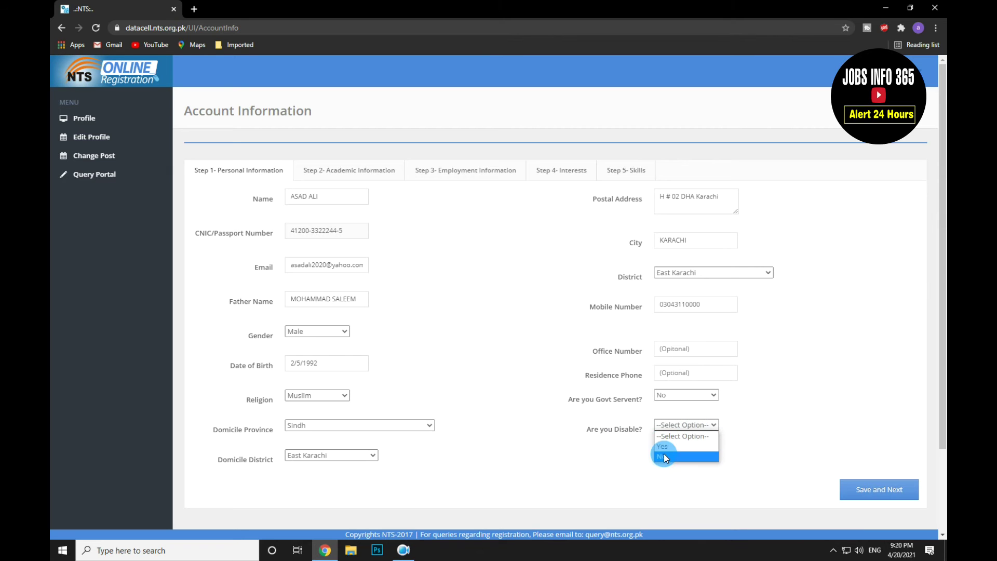
left_click(664, 456)
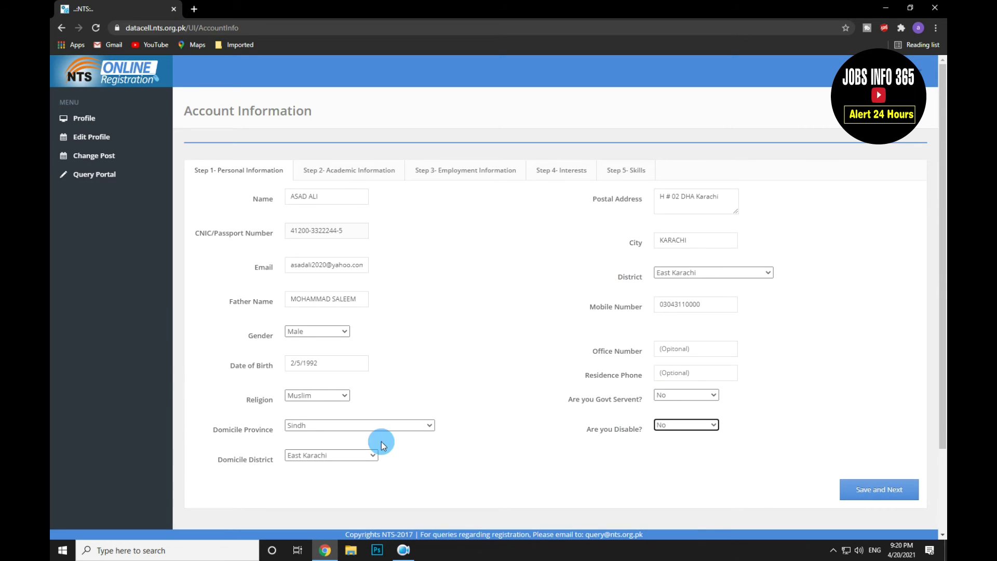
left_click(880, 496)
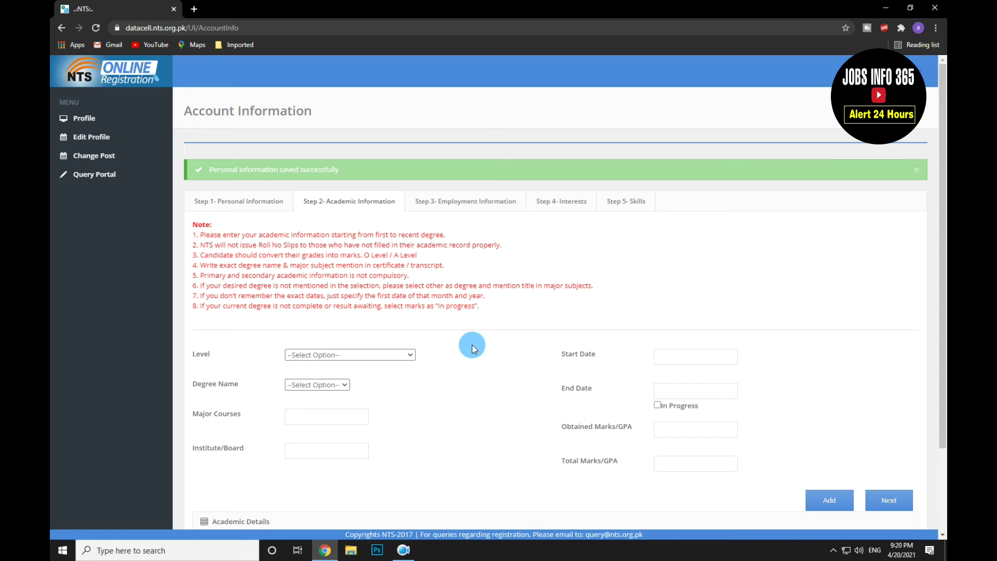
Step: Choose Secondary School Certificate level and Matric Science degree, with Science as major courses
scroll(476, 348, "down", 1)
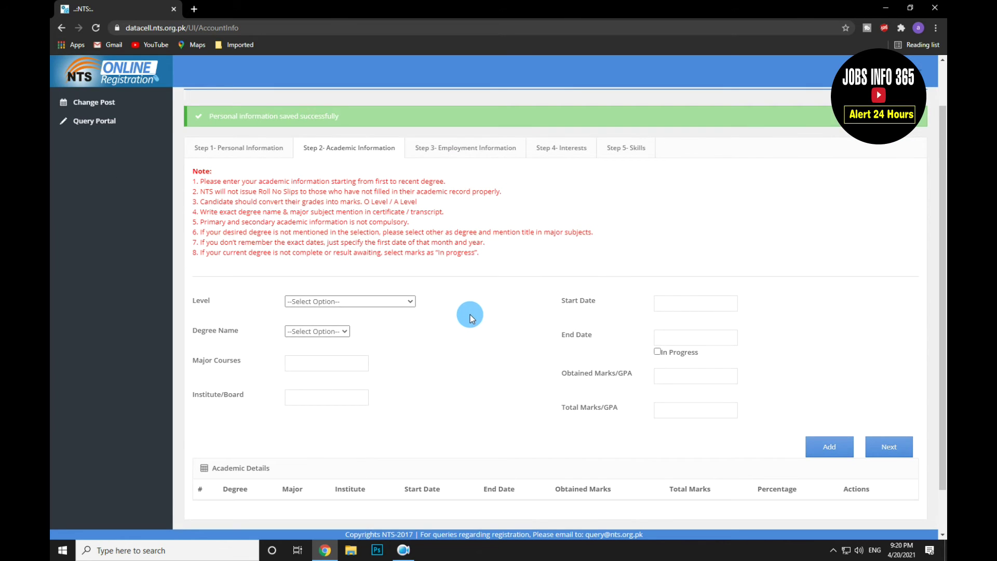
scroll(473, 333, "down", 1)
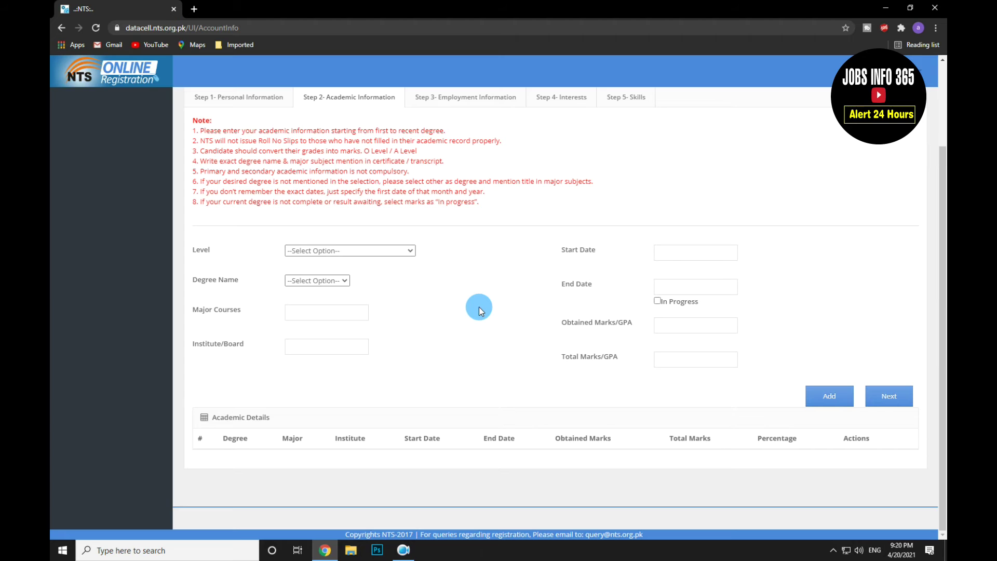
left_click(393, 254)
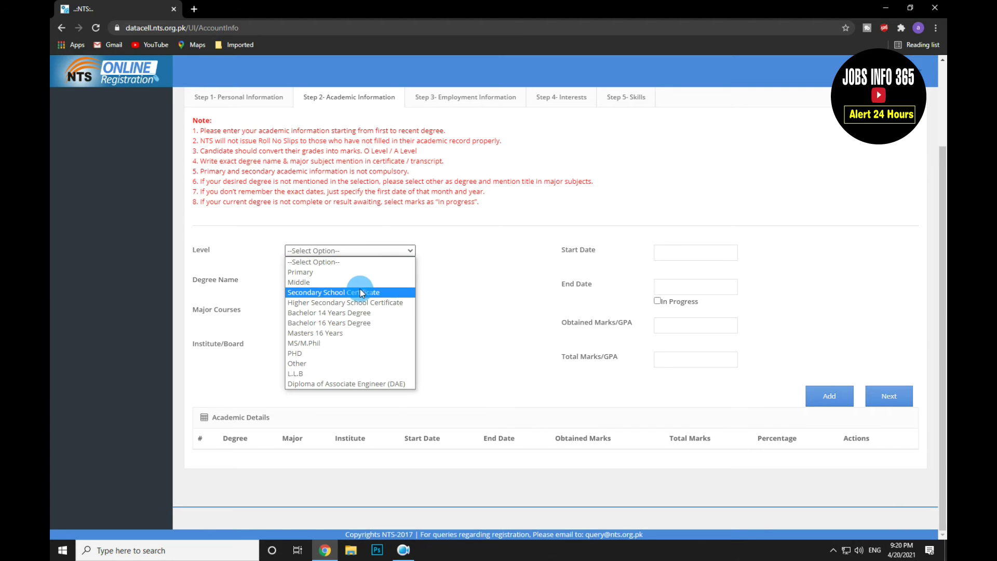
left_click(319, 294)
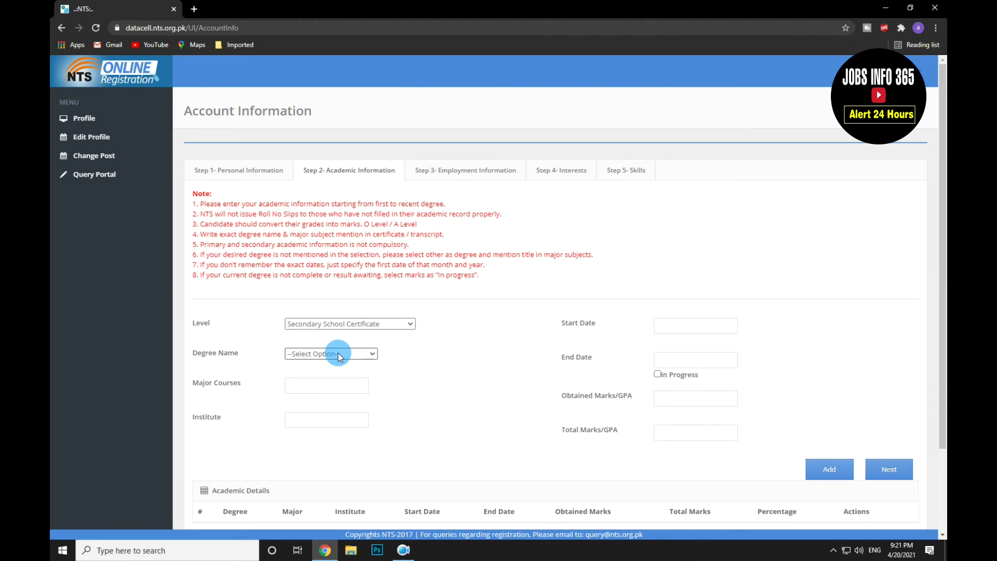
left_click(338, 353)
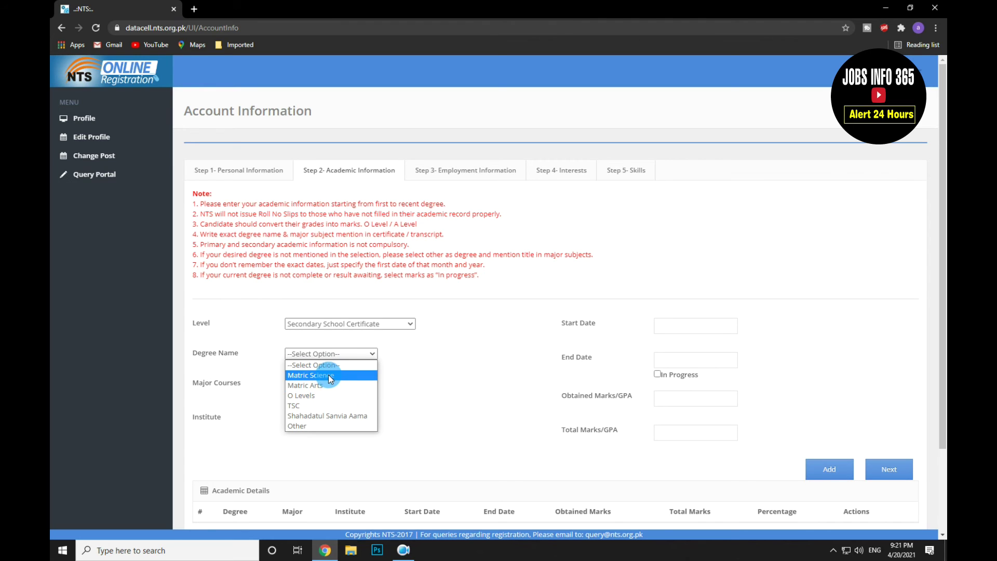
left_click(329, 375)
left_click(331, 386)
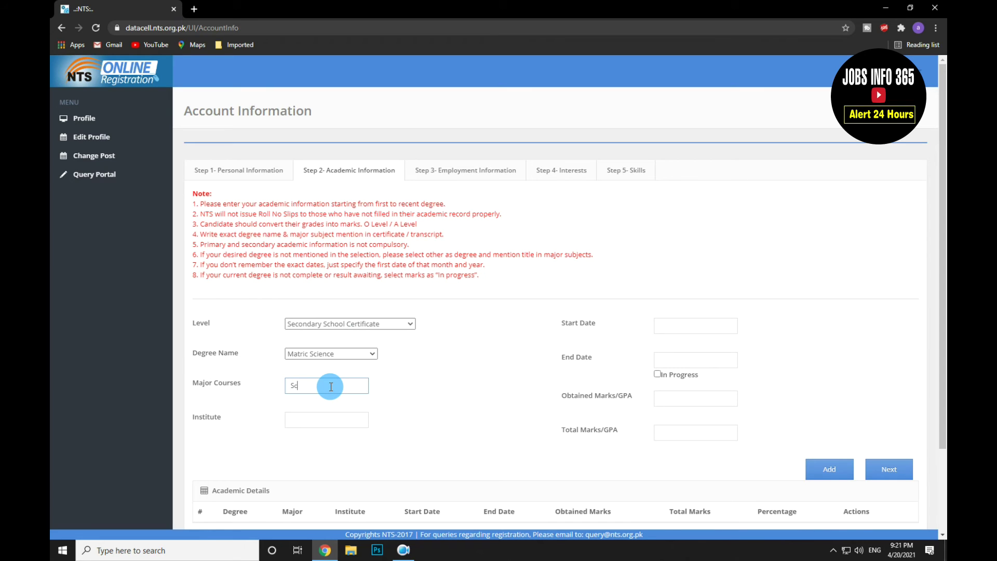
Step: Set the start date to 1/1/2004
left_click(667, 326)
left_click(712, 345)
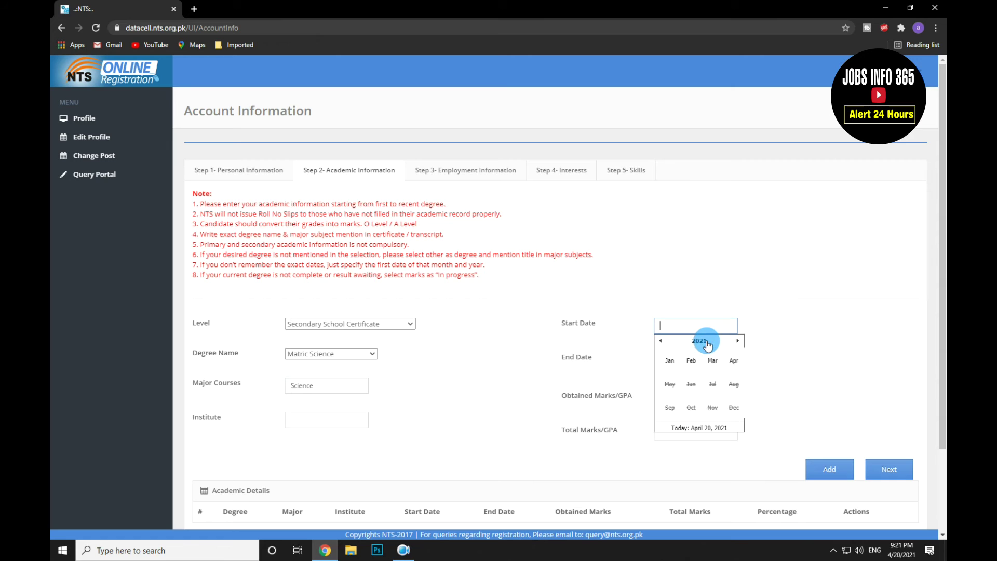
left_click(705, 344)
left_click(660, 342)
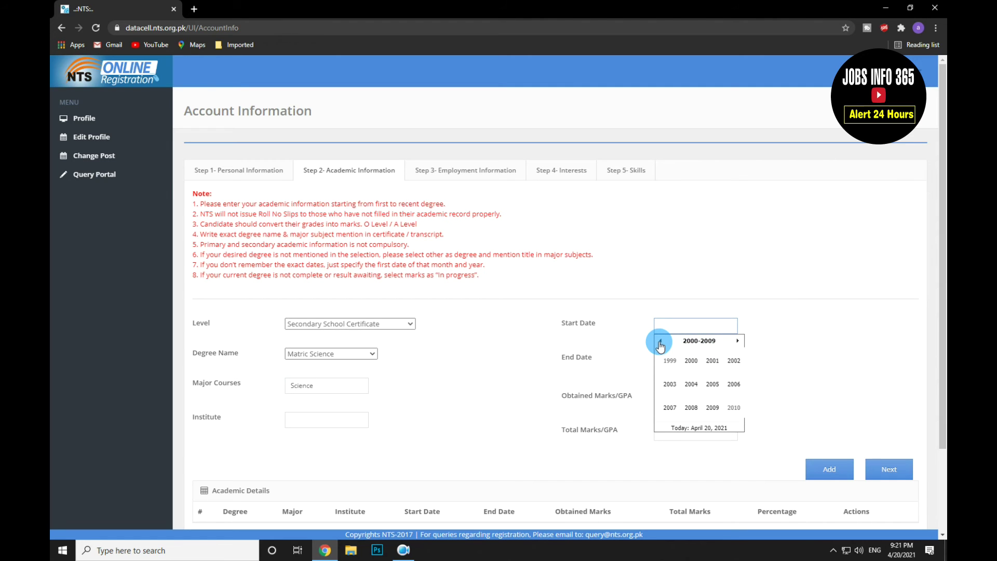
left_click(661, 343)
left_click(692, 383)
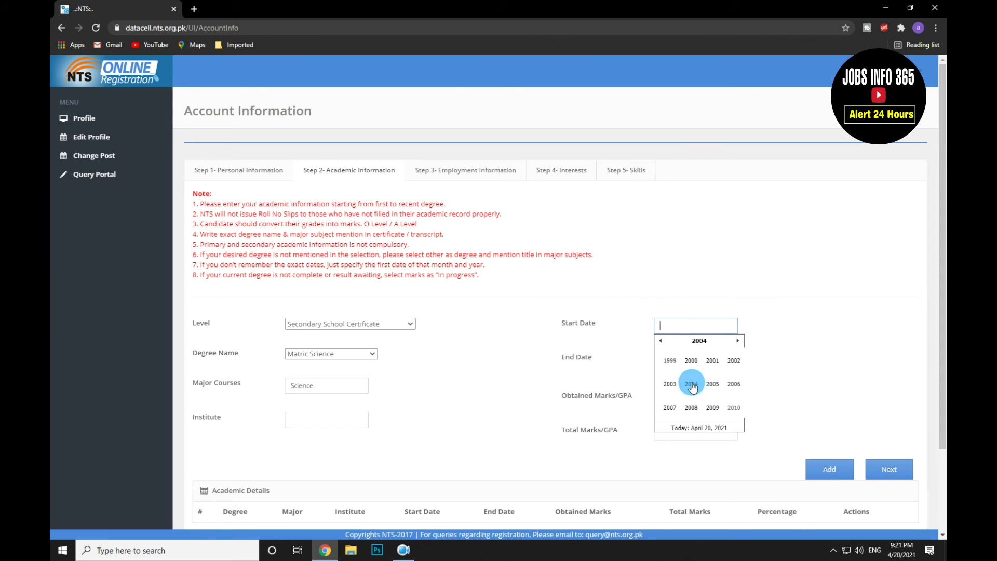
left_click(669, 360)
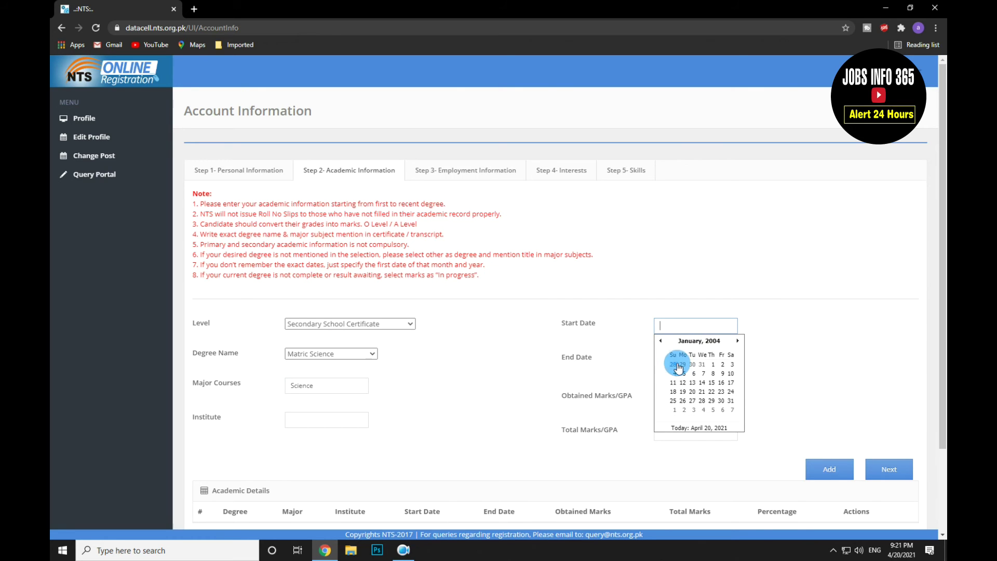
Step: Set the end date to 12/31/2006
left_click(686, 357)
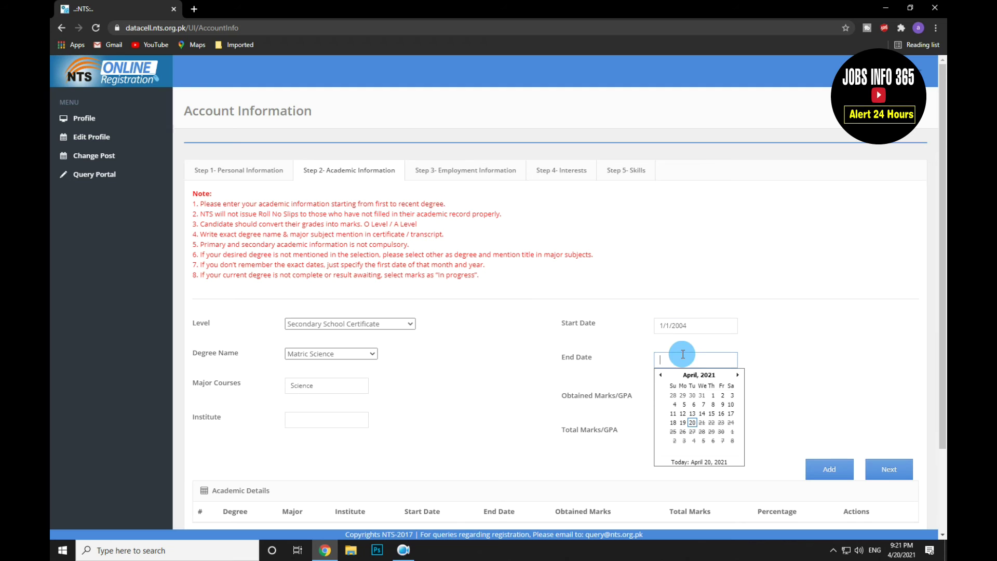
left_click(701, 375)
left_click(700, 376)
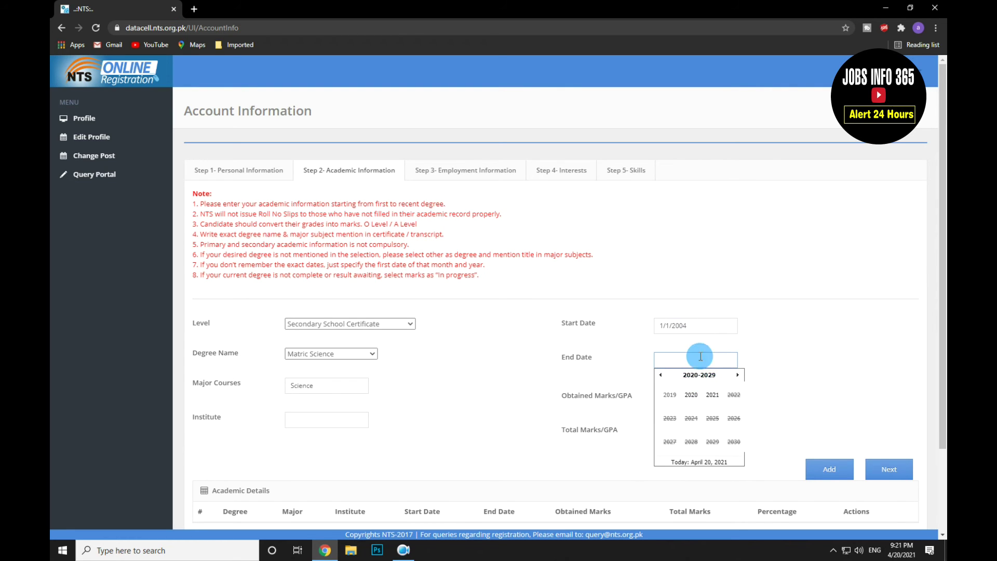
left_click(662, 375)
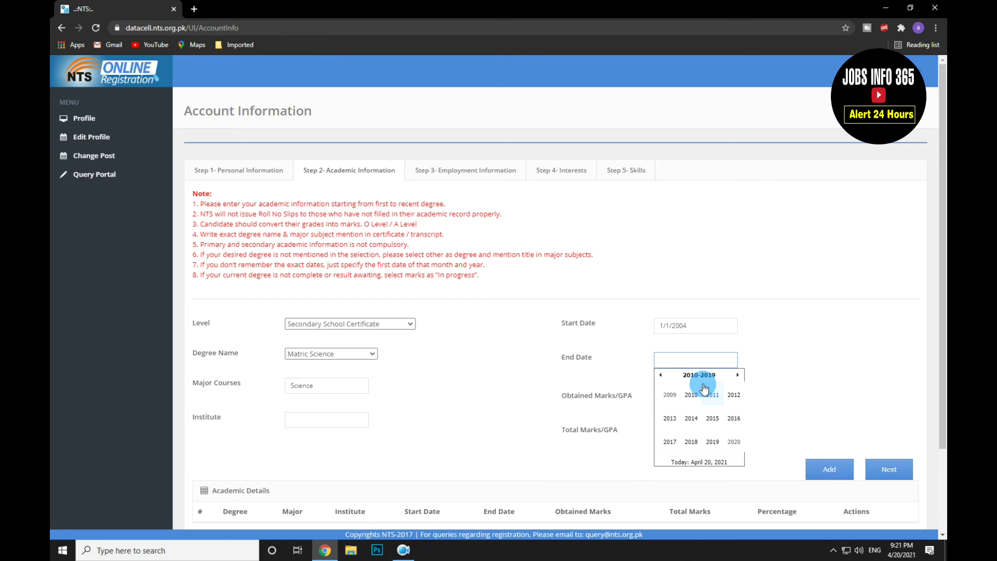
left_click(661, 376)
left_click(735, 418)
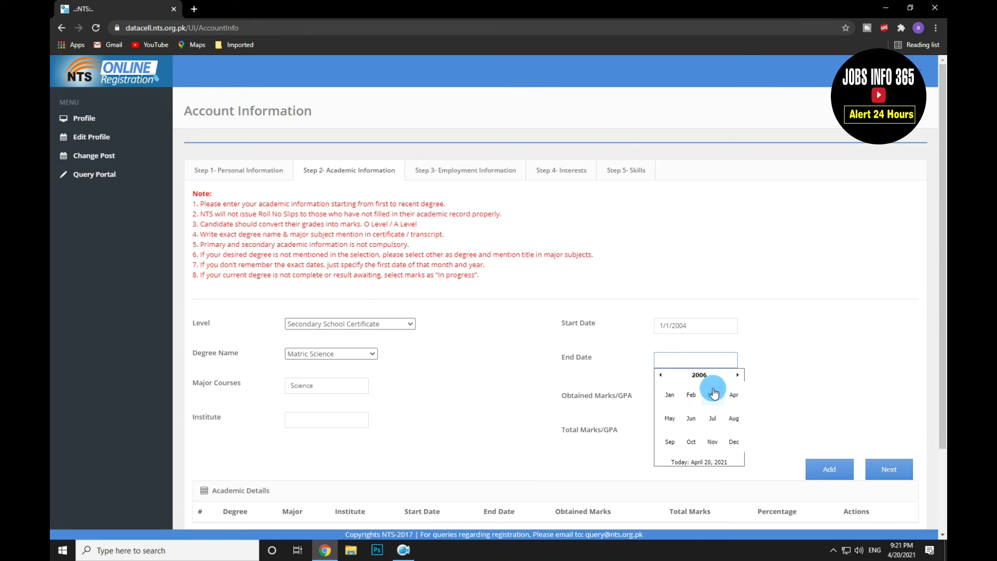
left_click(734, 440)
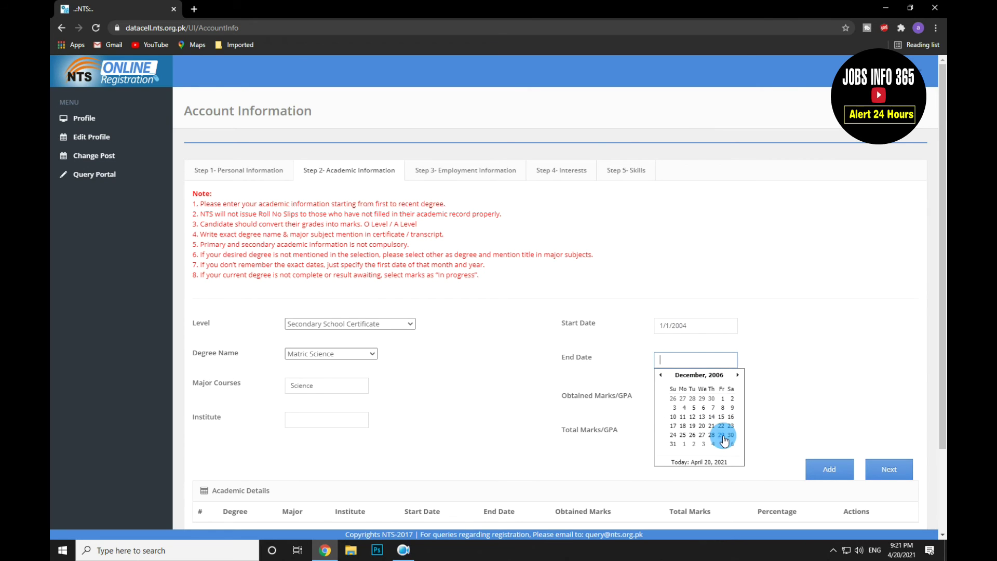
left_click(673, 444)
Step: Enter institute BISE Karachi, 600 obtained of 850 total marks, and add the record
key("Tab")
key("Tab")
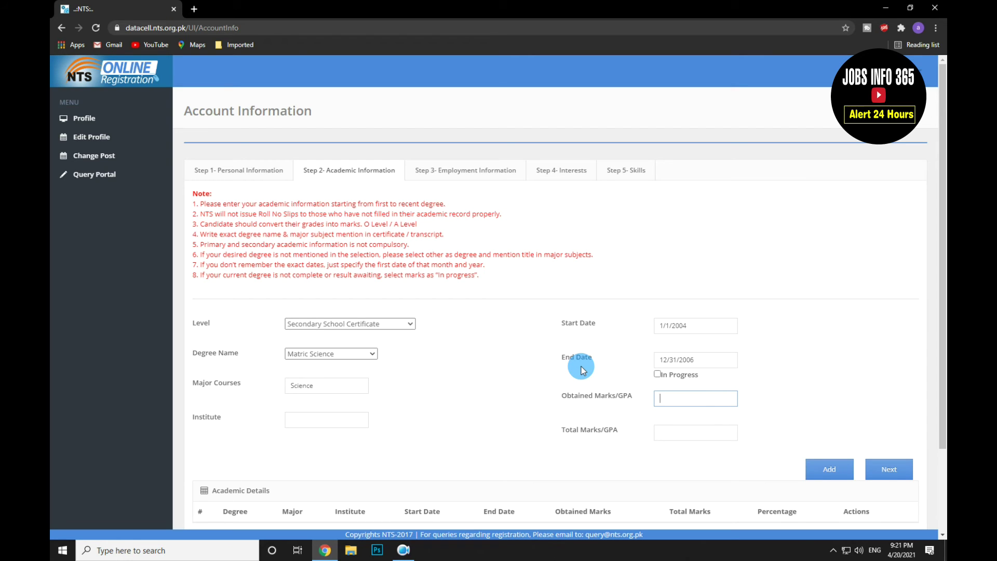
left_click(321, 424)
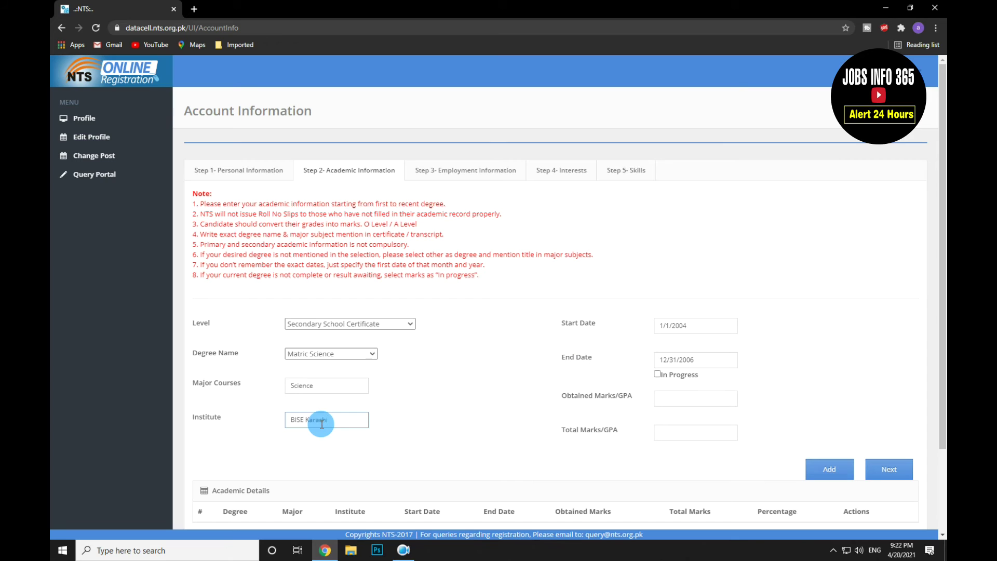
left_click(669, 401)
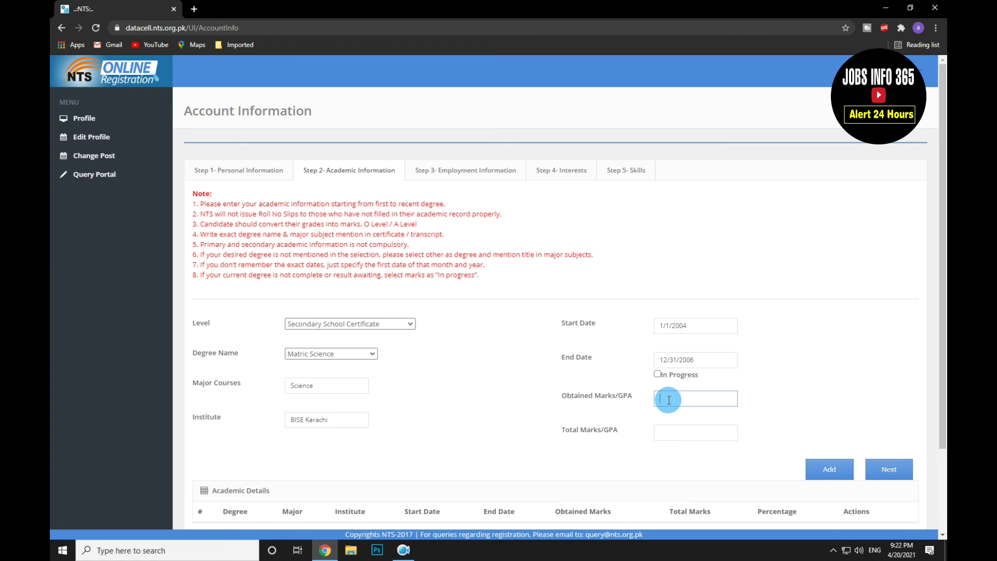
left_click(667, 433)
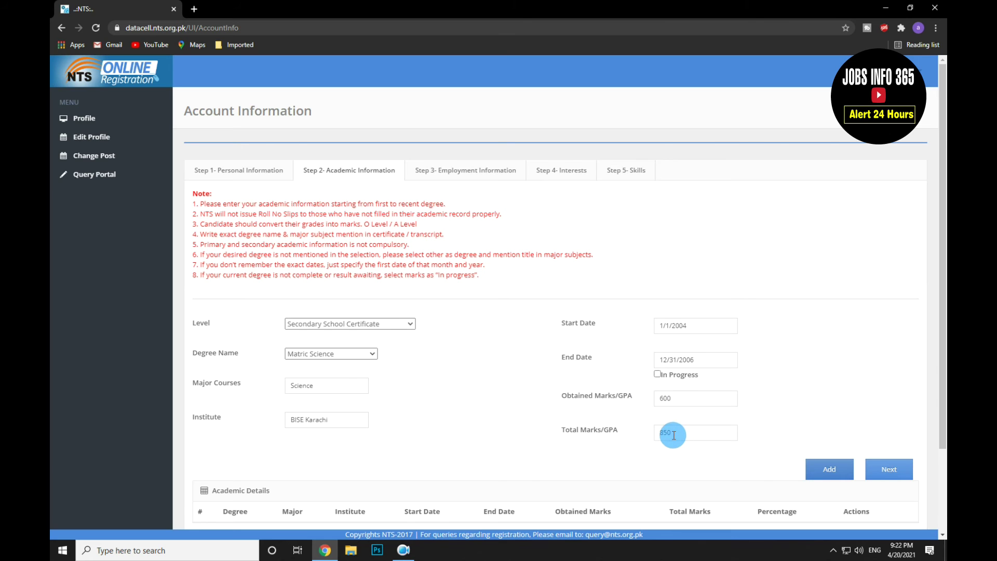
scroll(692, 450, "down", 3)
left_click(826, 365)
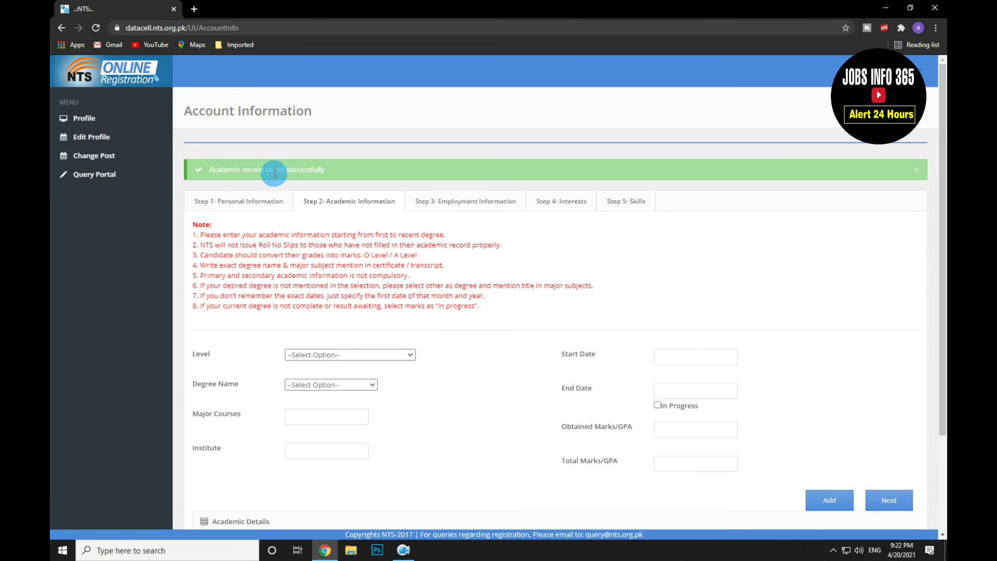
Step: Check the Matric Science row in Academic Details, then continue to Step 3 Employment Information
scroll(492, 330, "down", 2)
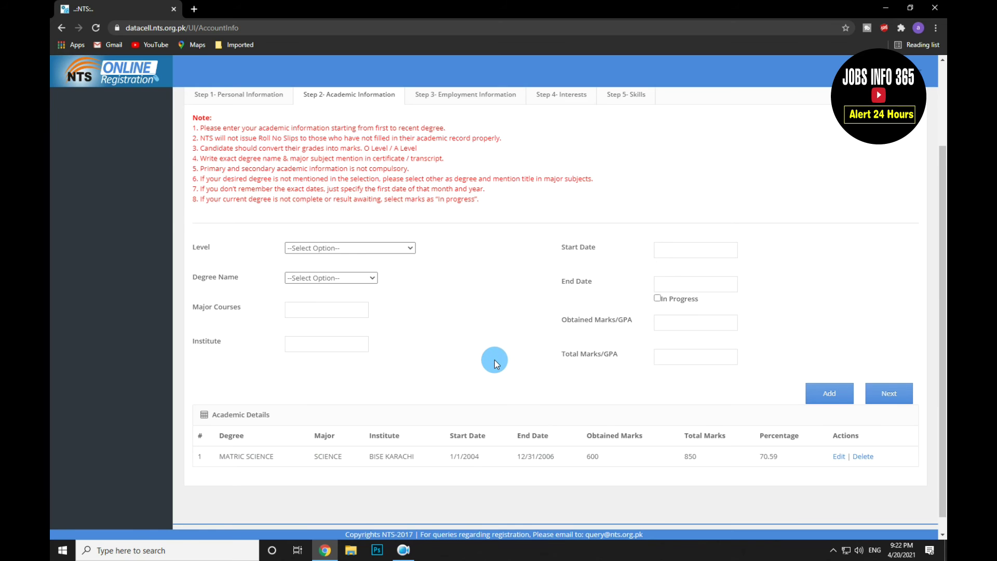
scroll(496, 364, "up", 1)
scroll(497, 384, "down", 1)
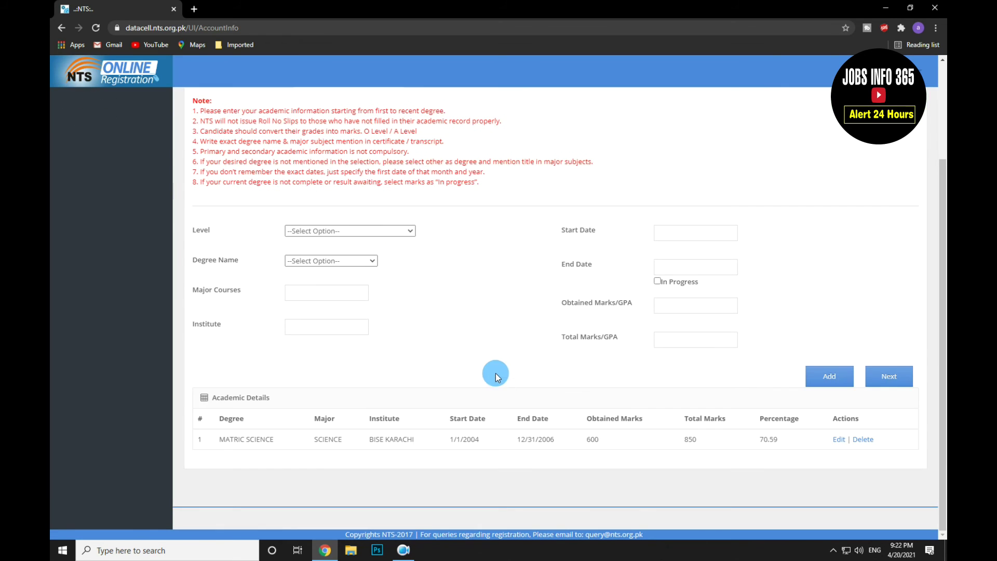
scroll(497, 373, "up", 2)
scroll(499, 363, "up", 1)
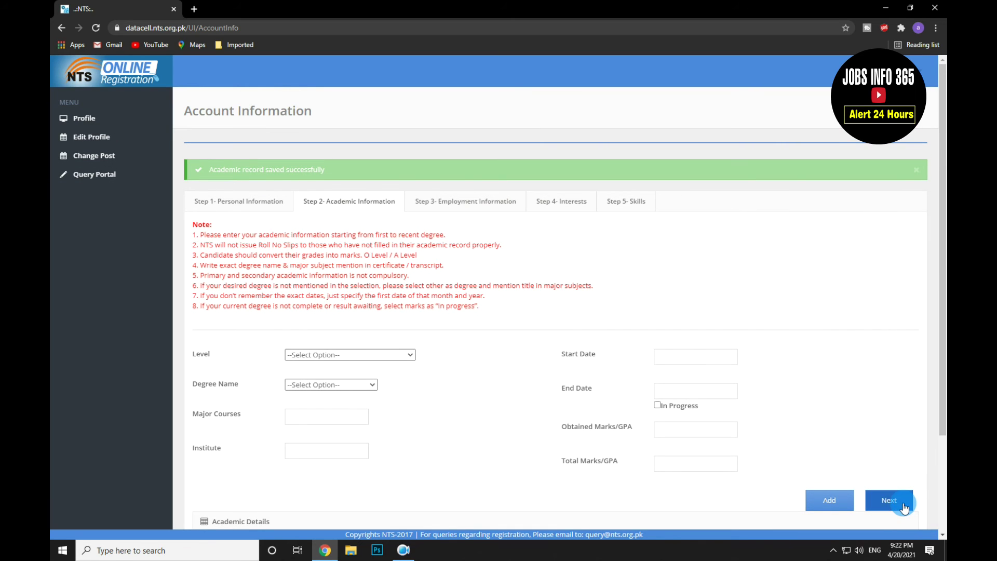
left_click(890, 498)
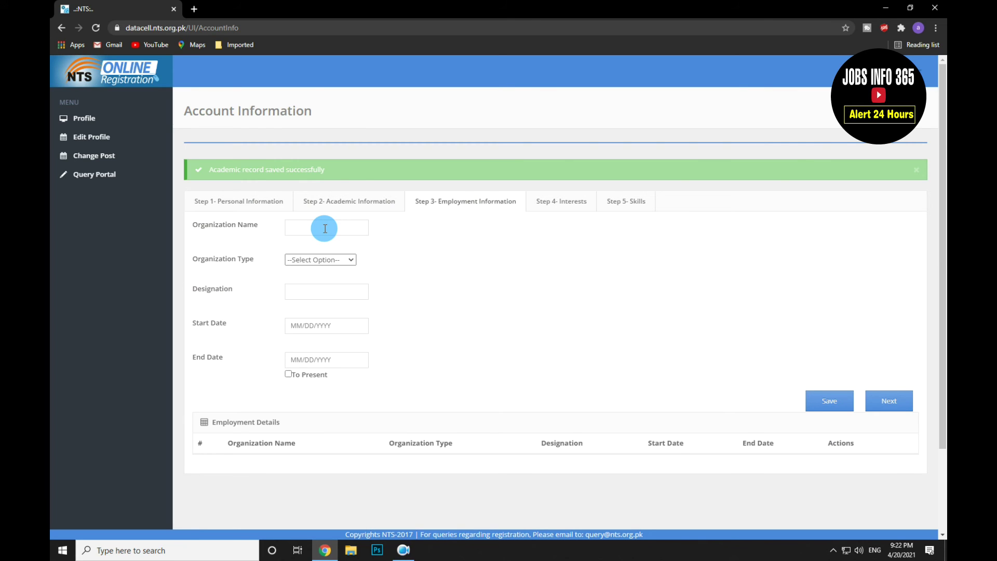
Step: Leave the Step 3 employment details blank, with no organization type, and continue
left_click(333, 263)
left_click(332, 261)
left_click(890, 403)
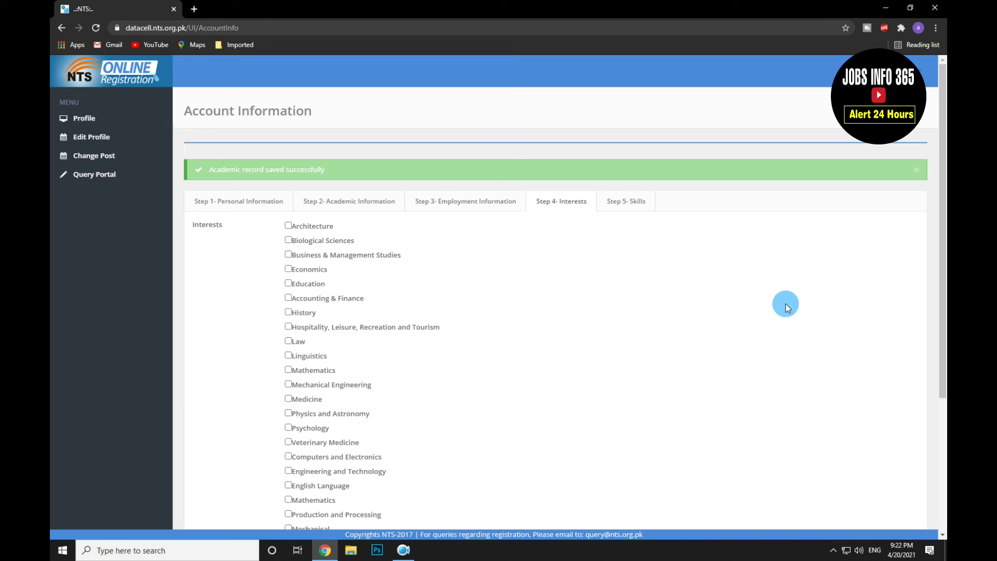
Step: Save Mathematics, Production and Processing, and Computers and Electronics as interests
scroll(519, 319, "down", 1)
scroll(518, 319, "down", 2)
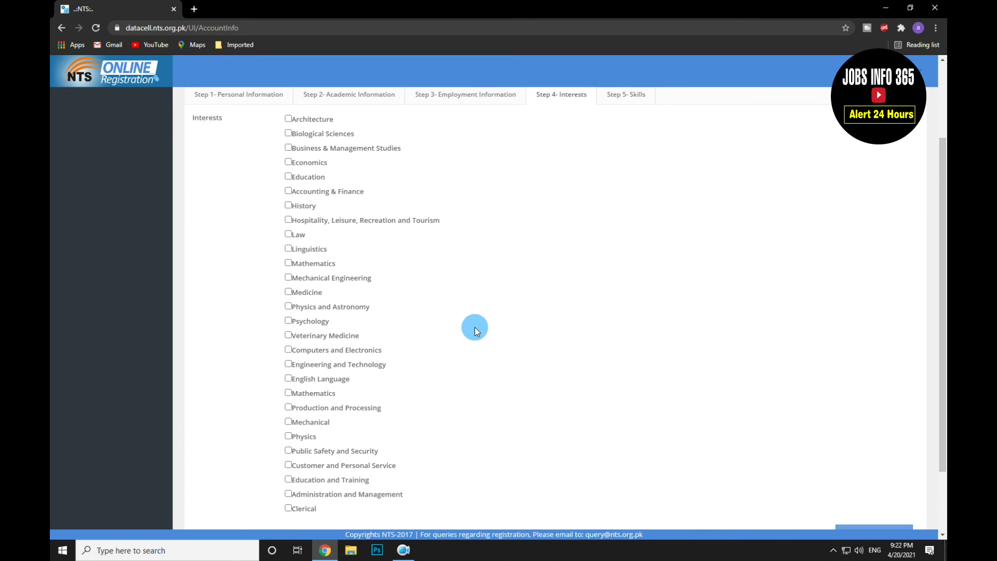
scroll(470, 327, "down", 1)
left_click(288, 340)
left_click(289, 355)
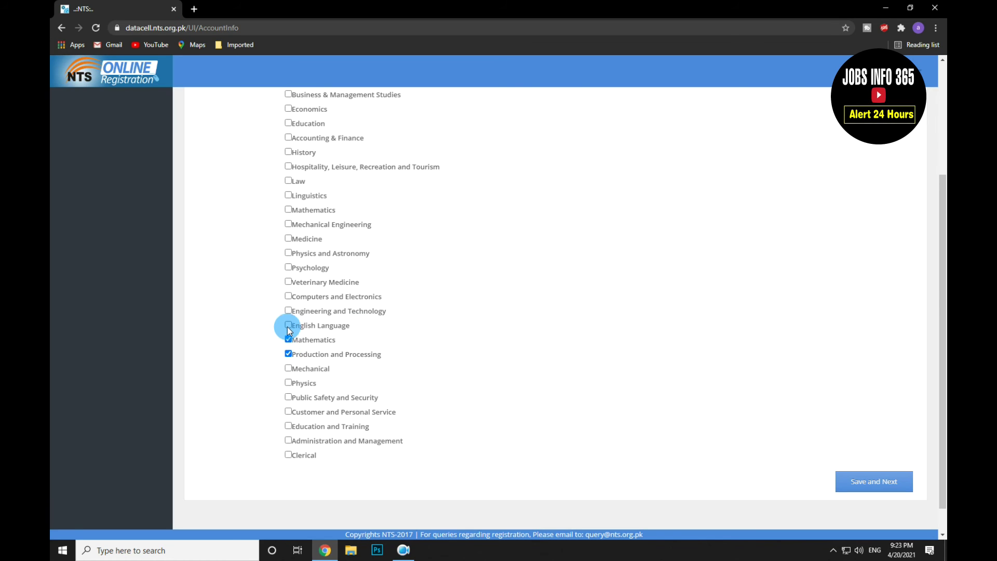
left_click(288, 296)
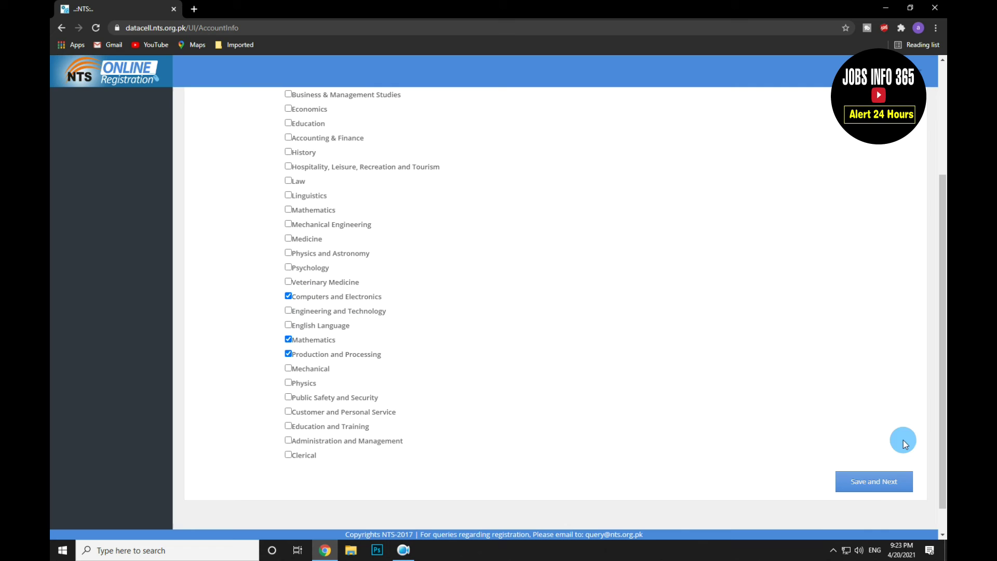
left_click(870, 485)
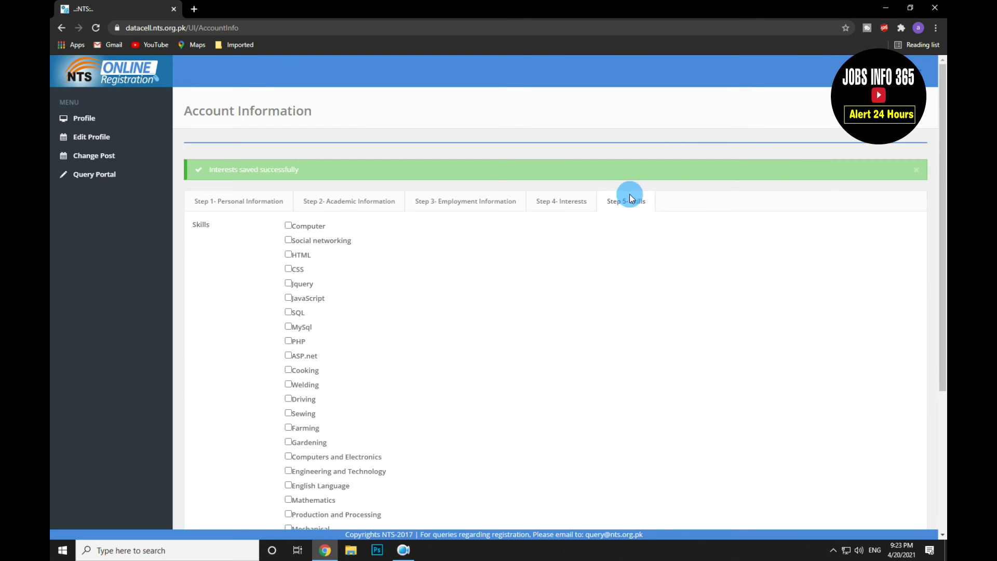
Step: Save Computer, Social networking, HTML and CSS as the candidate's skills
left_click(289, 225)
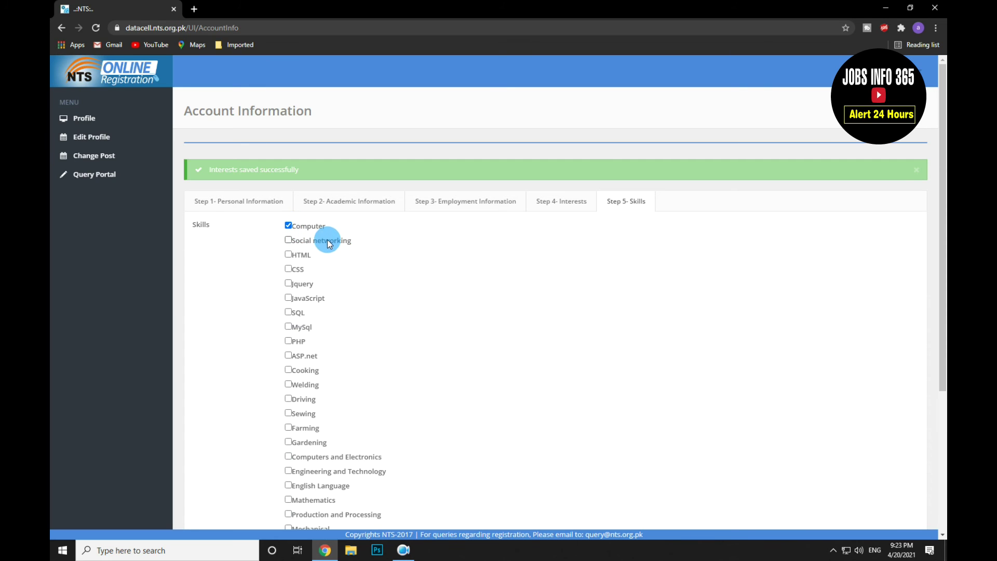
left_click(290, 242)
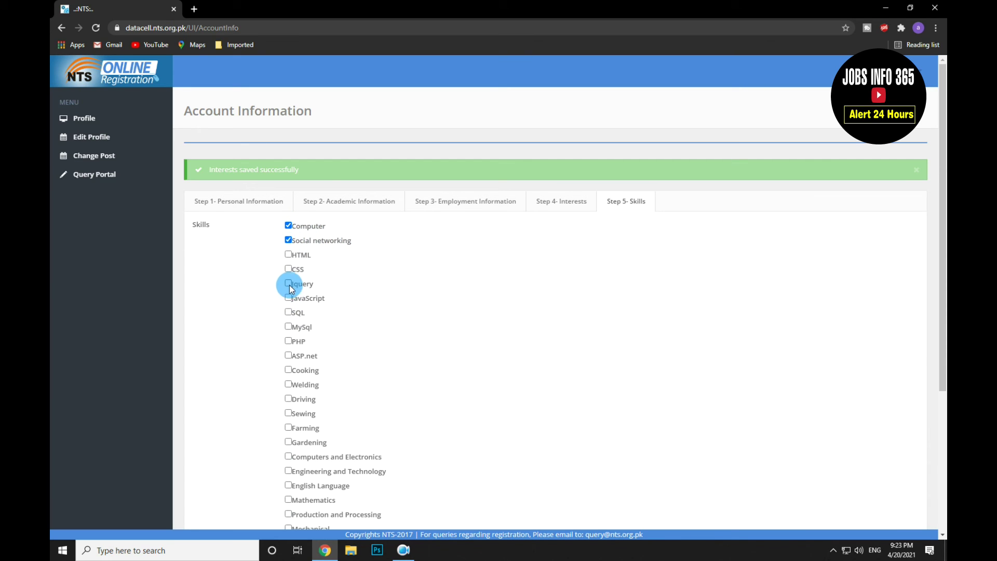
left_click(288, 254)
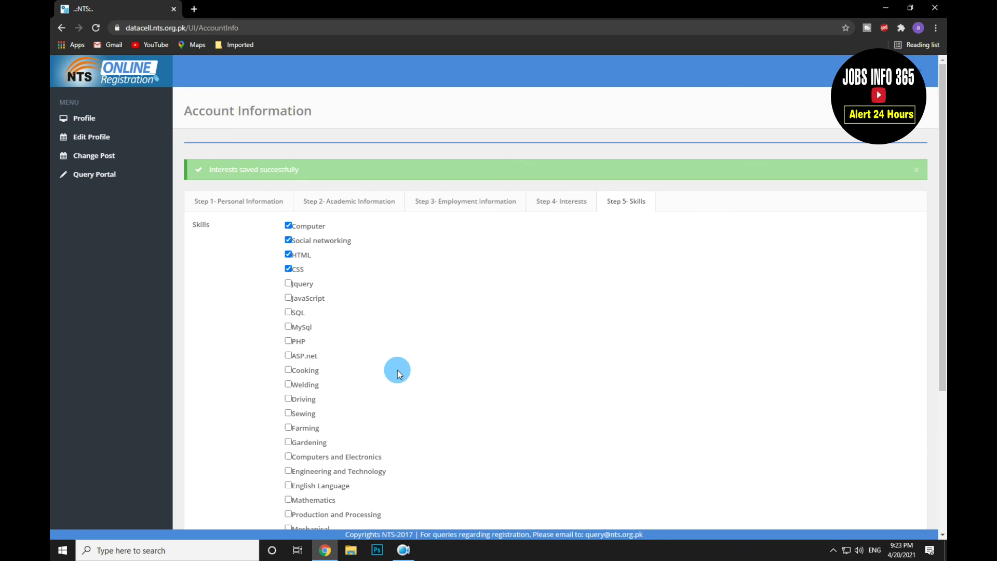
scroll(441, 369, "down", 3)
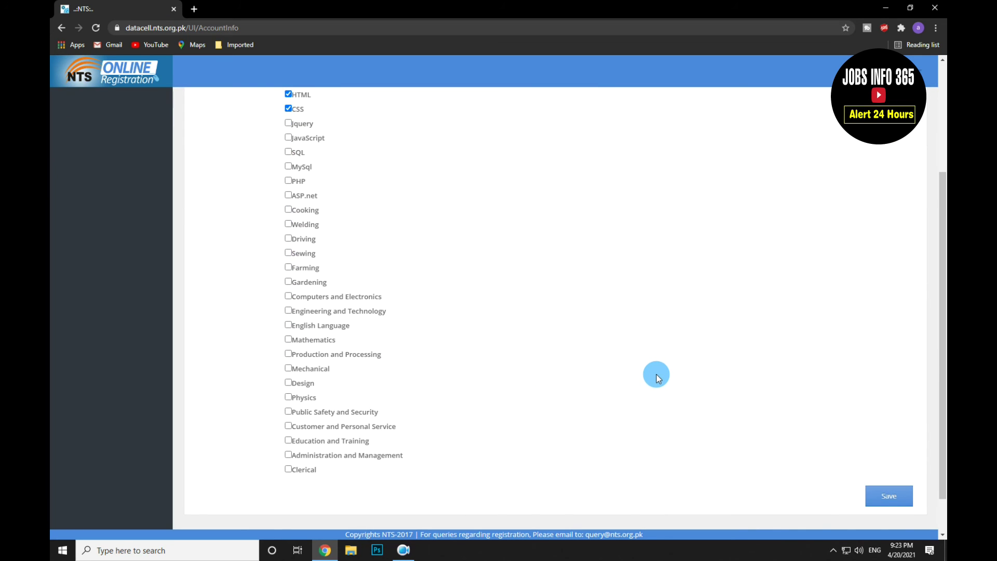
left_click(895, 499)
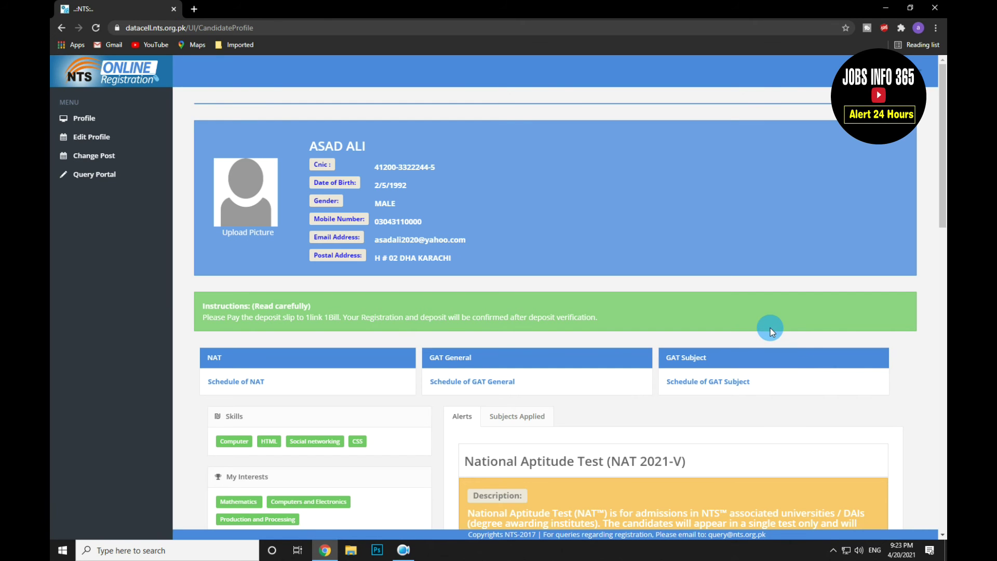
scroll(727, 263, "down", 3)
scroll(597, 268, "up", 3)
scroll(494, 240, "down", 1)
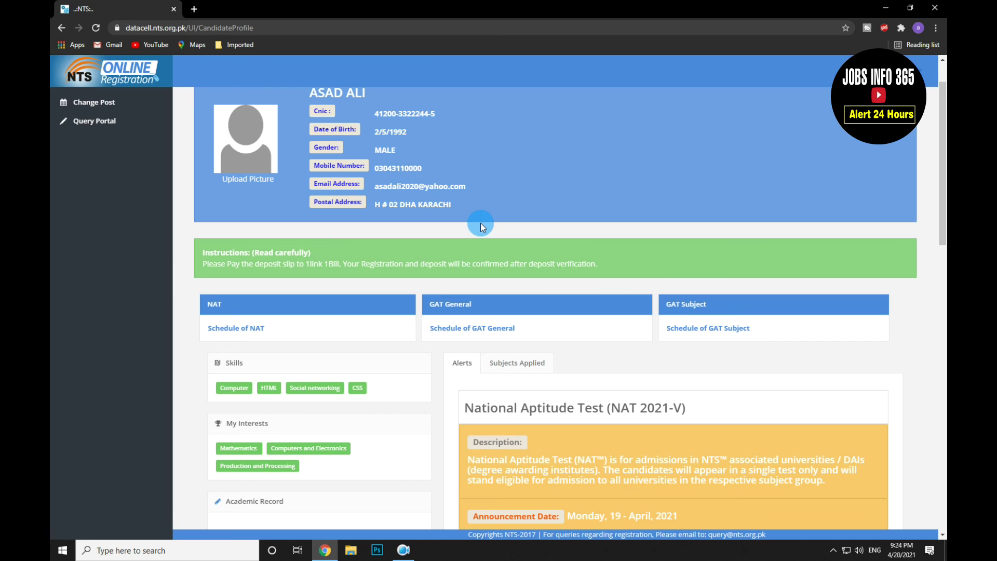
scroll(481, 223, "up", 1)
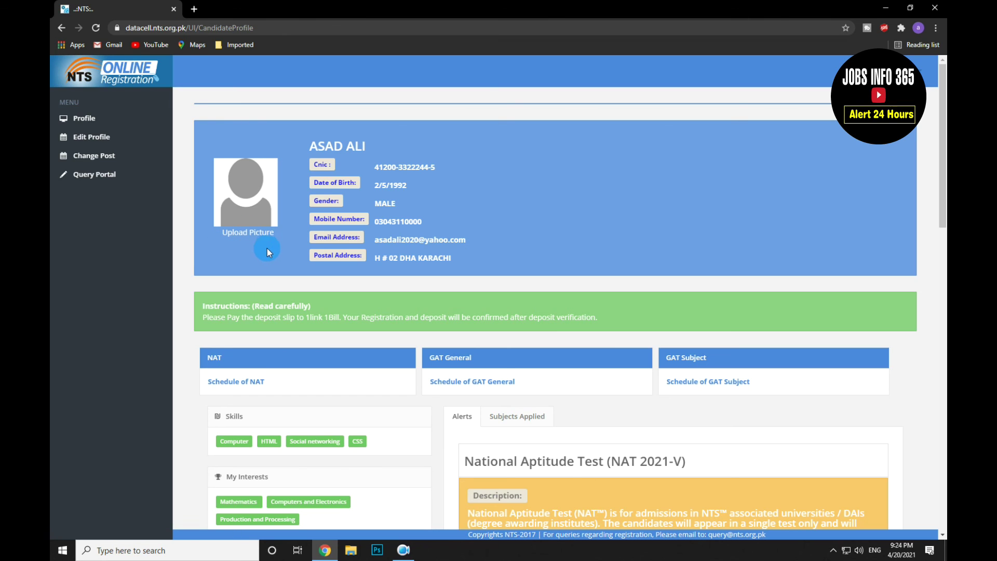
Step: Upload the passport-style photo from Downloads as the profile picture
left_click(255, 236)
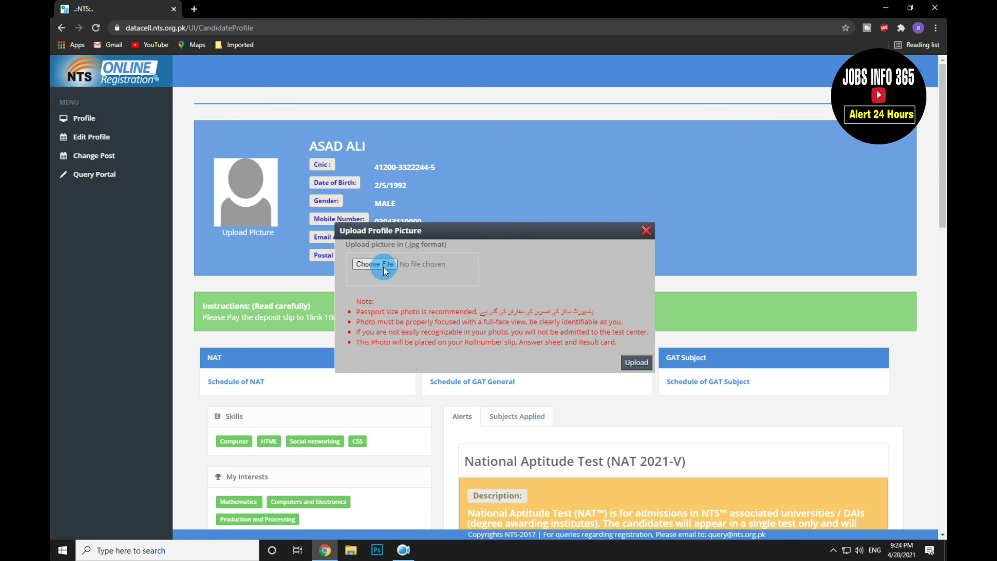
left_click(478, 272)
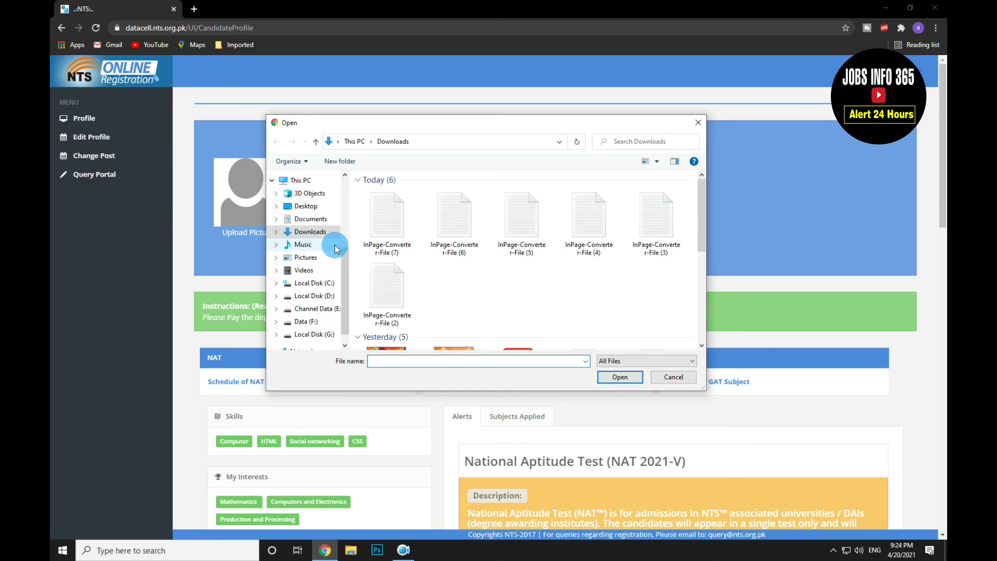
scroll(494, 292, "down", 6)
left_click(521, 213)
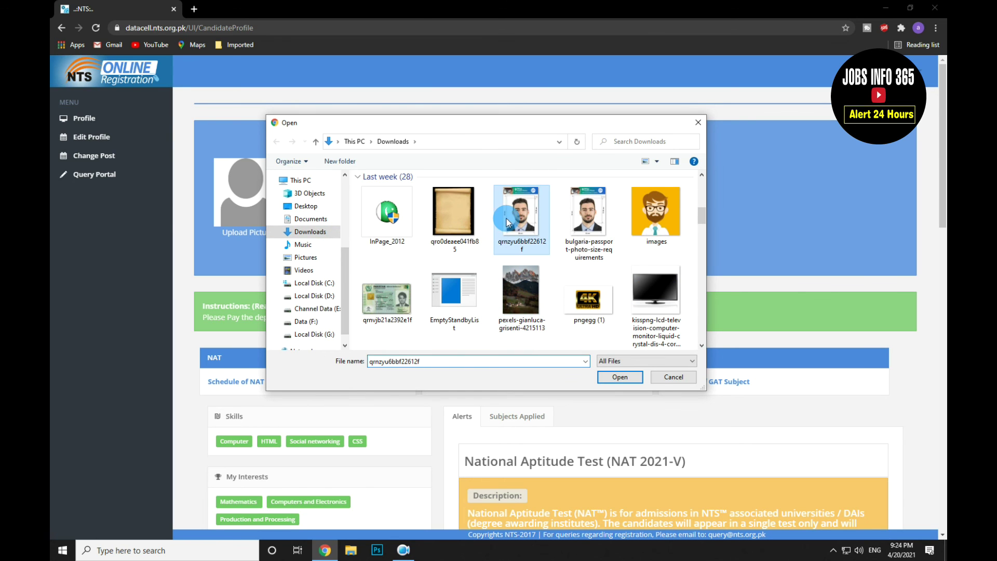
left_click(620, 377)
left_click(646, 365)
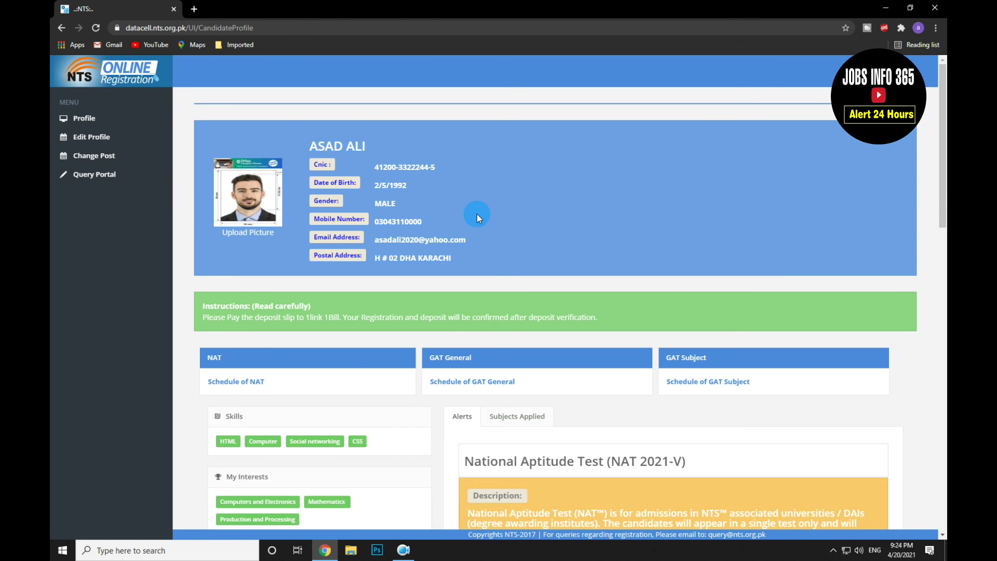
scroll(477, 214, "down", 3)
scroll(363, 375, "down", 1)
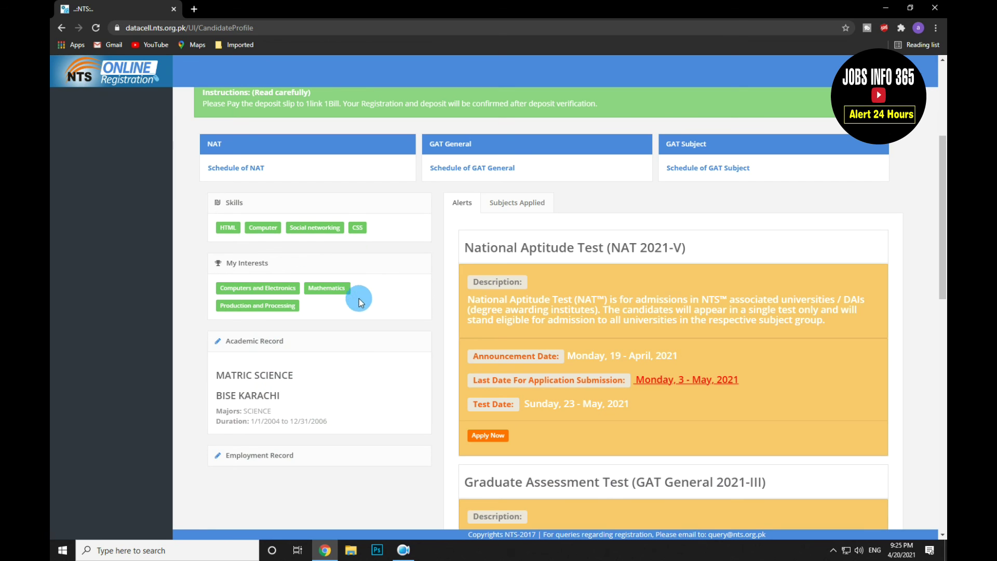
scroll(554, 316, "up", 1)
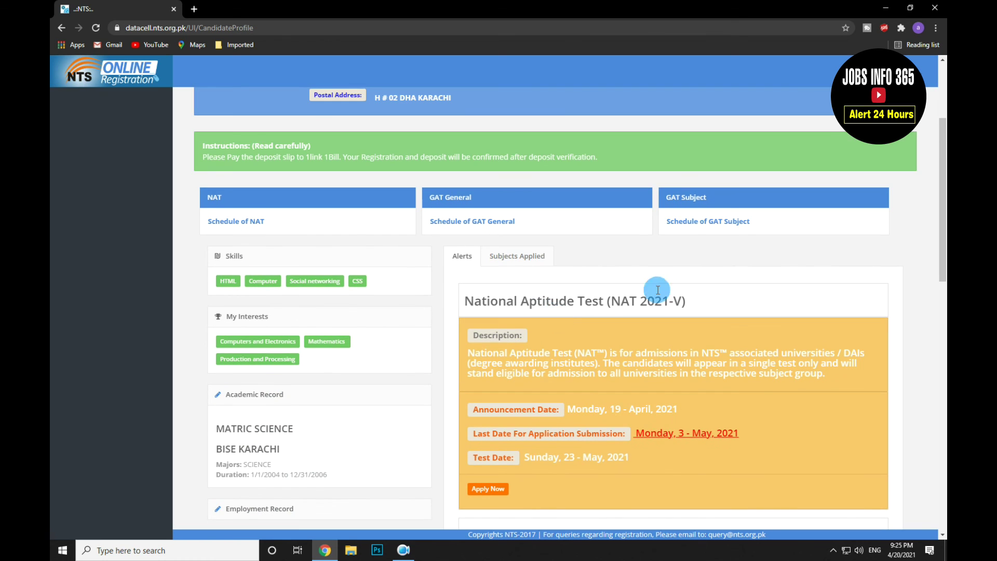
scroll(800, 284, "down", 4)
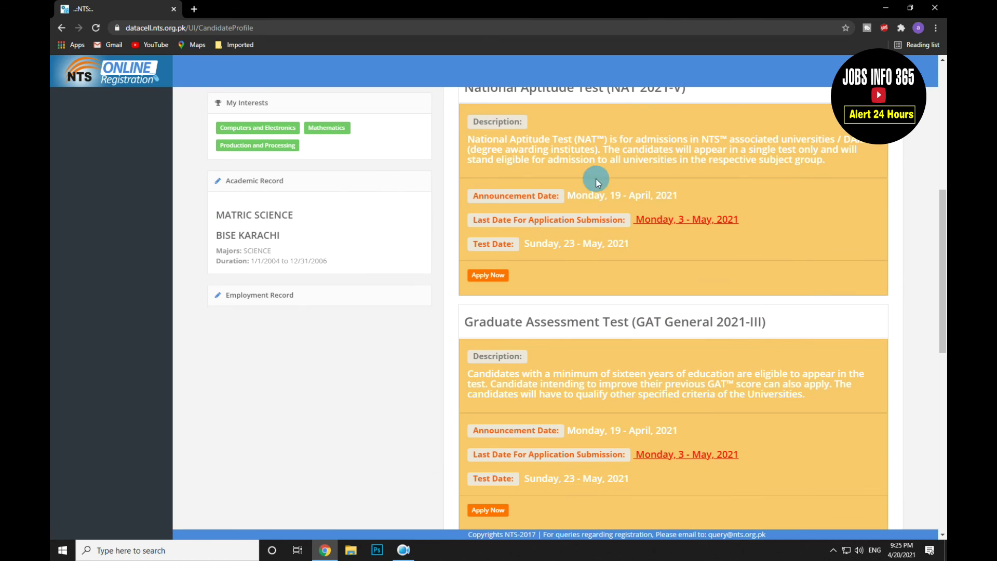
scroll(663, 273, "up", 1)
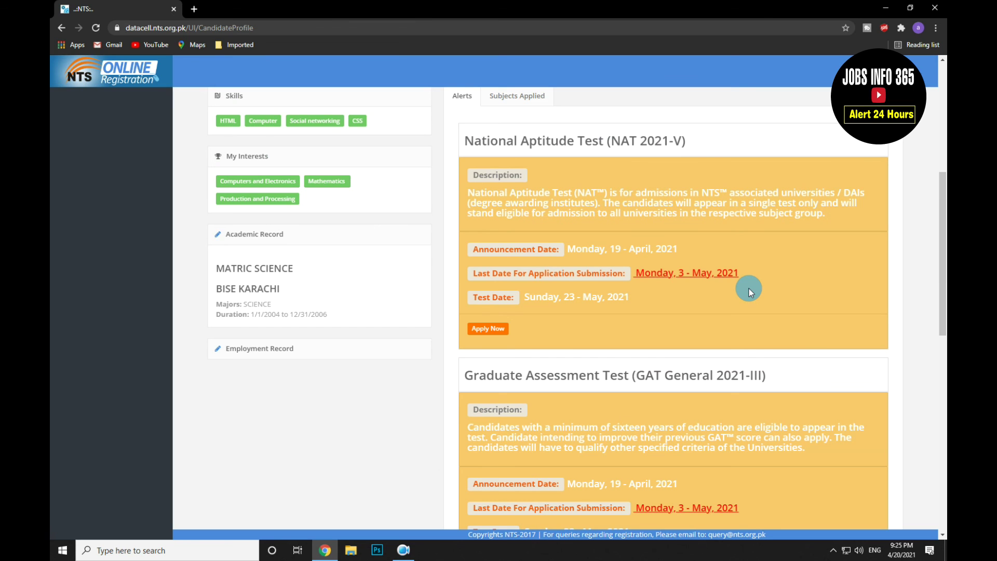
scroll(756, 285, "down", 2)
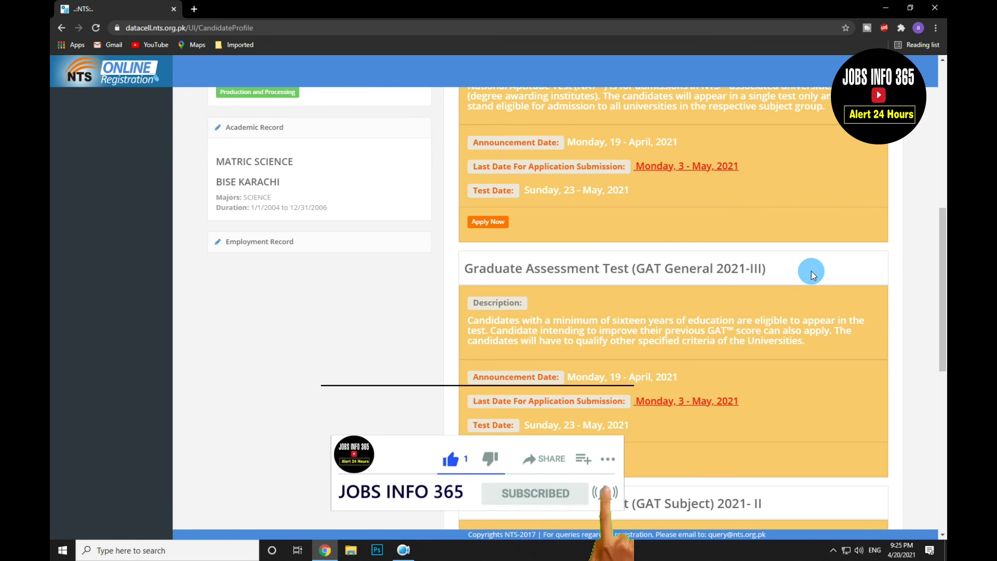
scroll(812, 271, "up", 8)
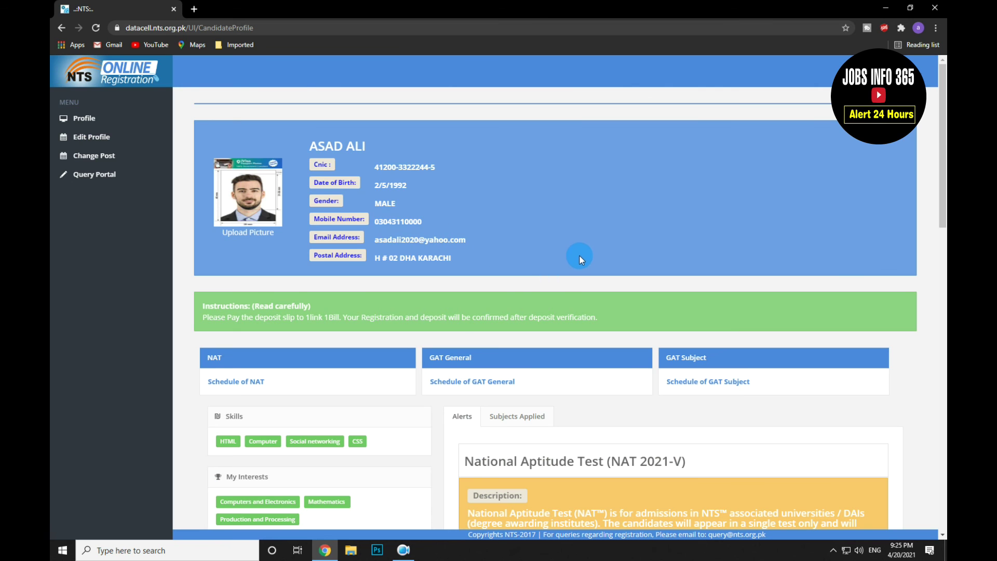
scroll(582, 255, "down", 5)
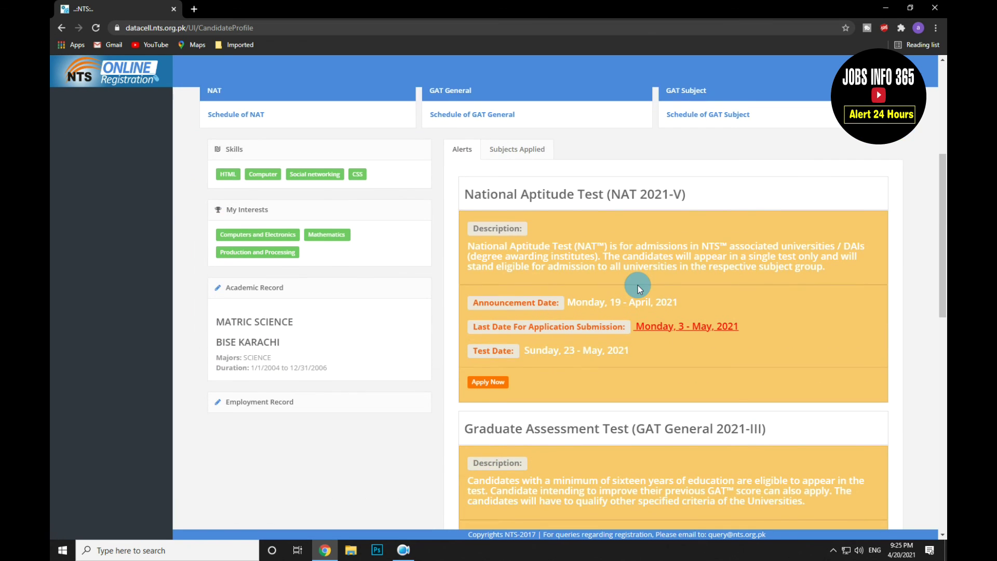
scroll(638, 285, "down", 2)
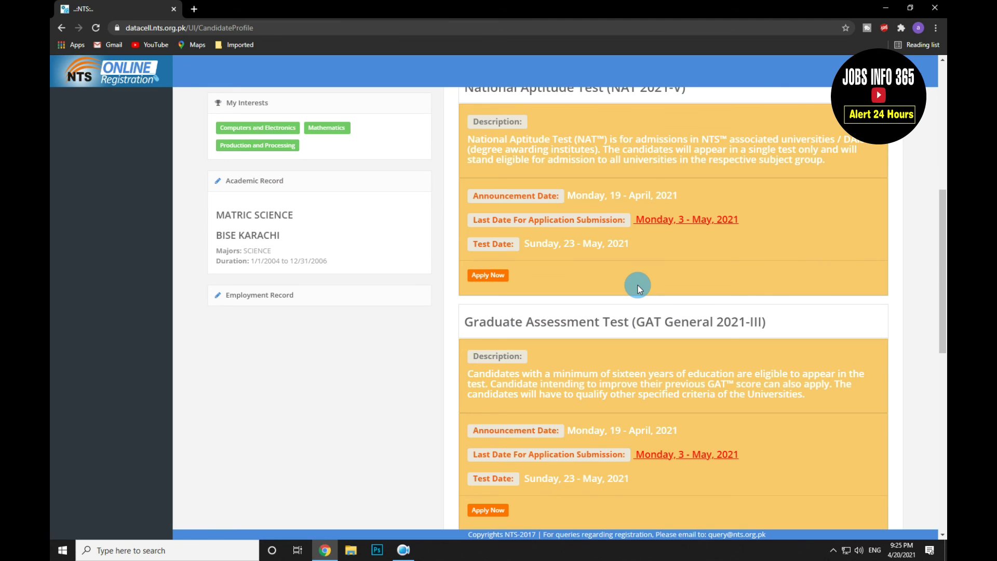
scroll(638, 285, "up", 7)
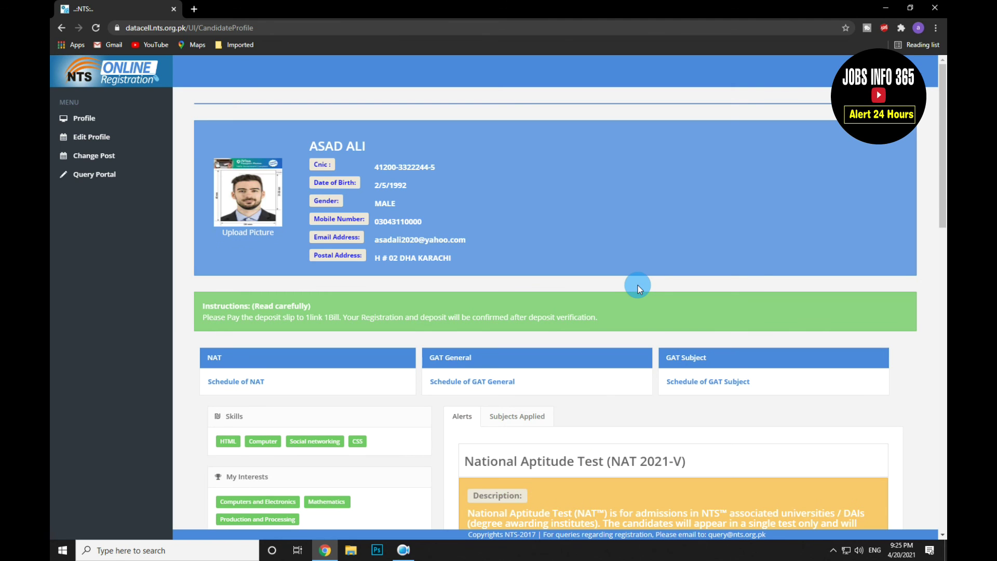